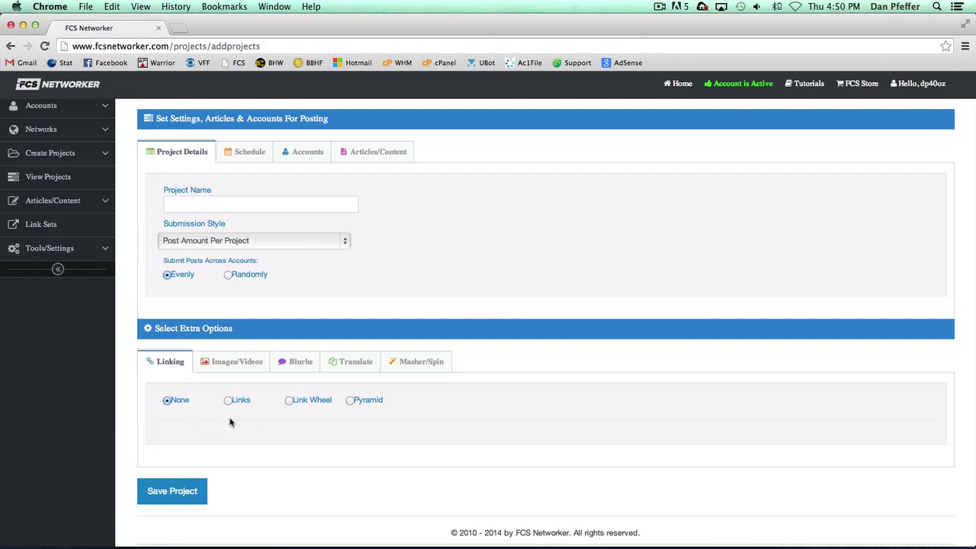
- Switch the project's linking option to Links and open the chooser for primary link sets
scroll(457, 258, "up", 2)
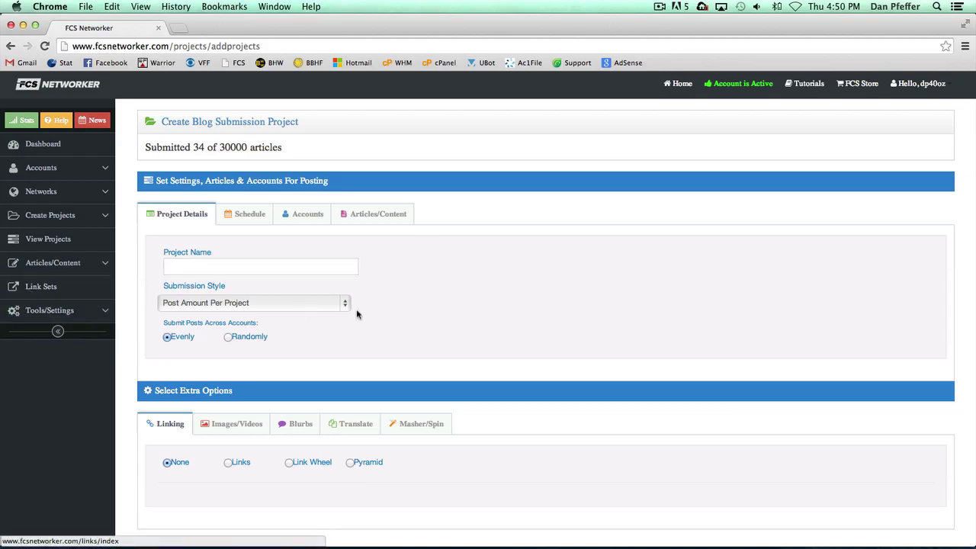
scroll(413, 326, "down", 3)
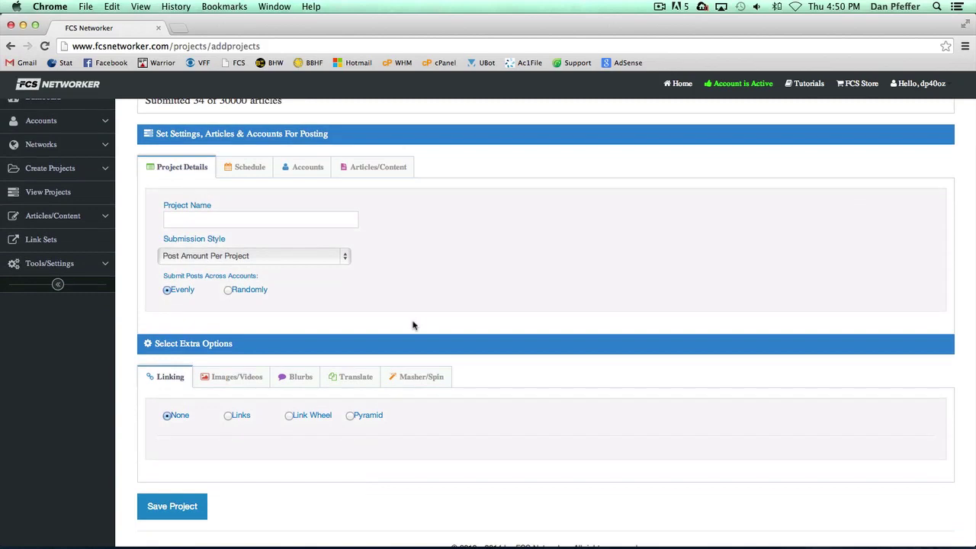
scroll(413, 326, "down", 1)
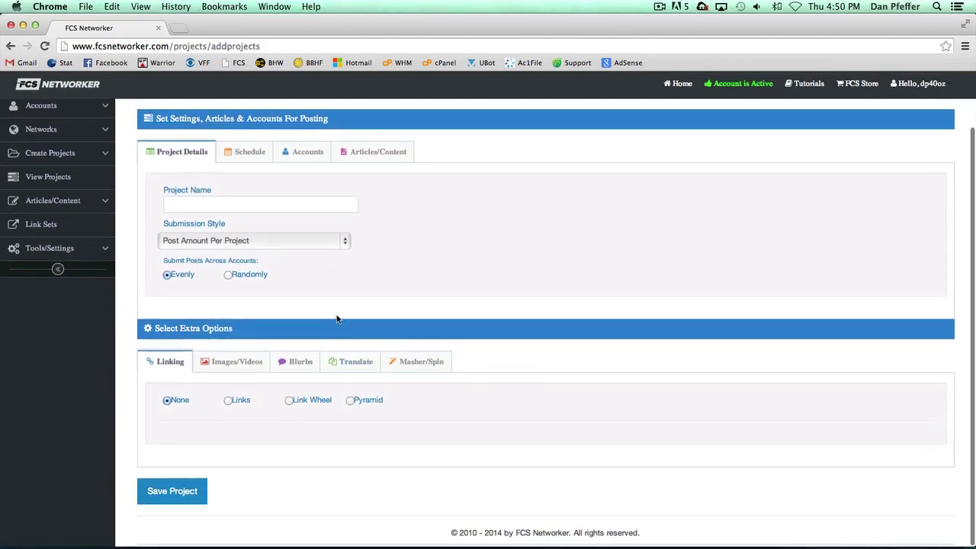
scroll(337, 318, "up", 1)
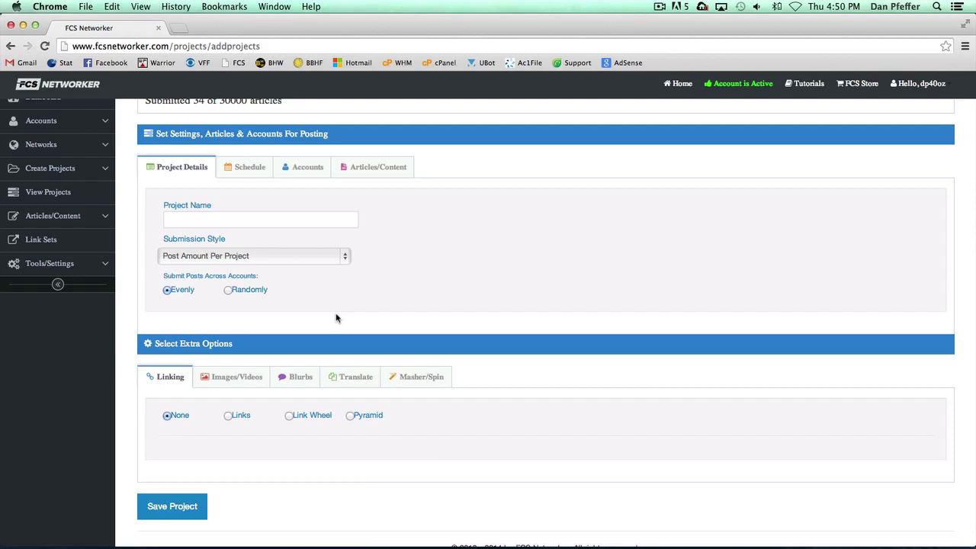
scroll(337, 318, "down", 1)
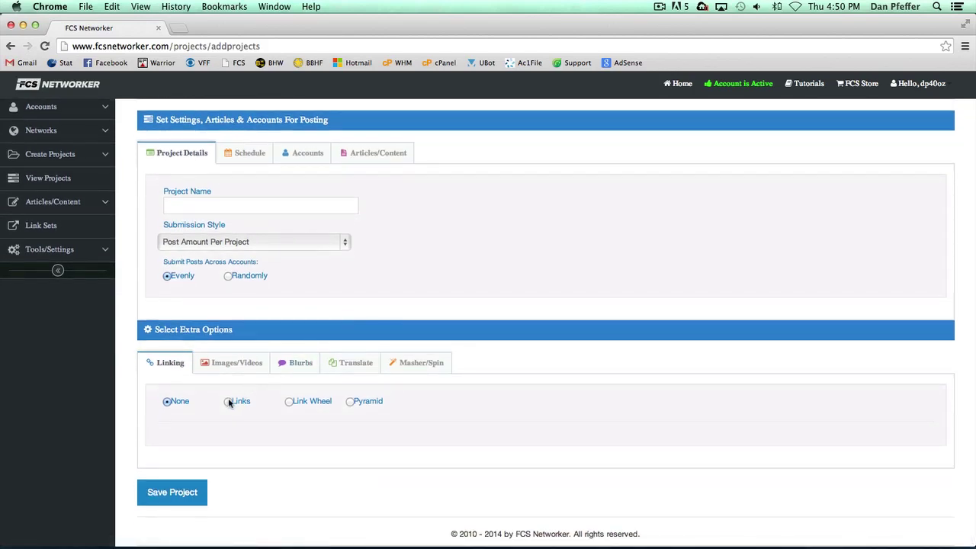
left_click(229, 402)
scroll(402, 305, "down", 5)
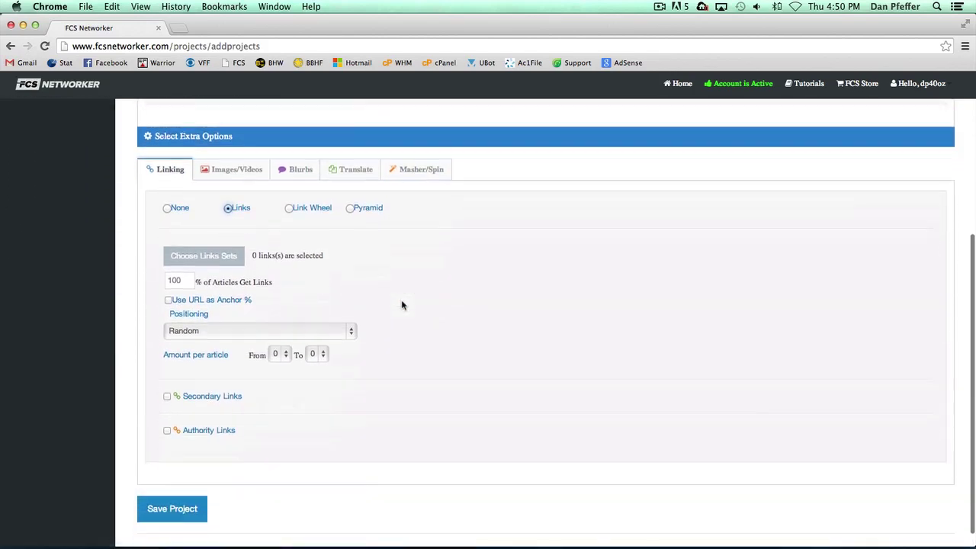
scroll(401, 305, "down", 1)
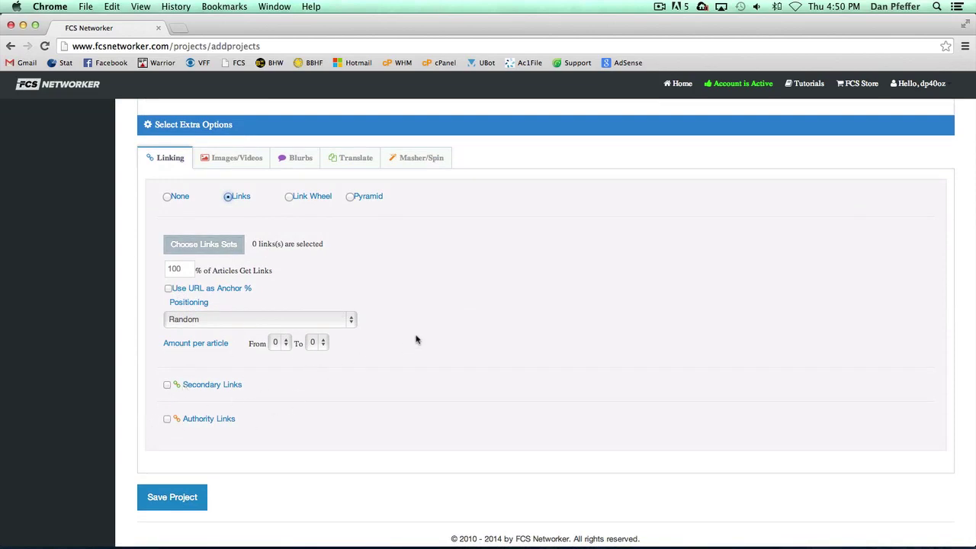
left_click(217, 245)
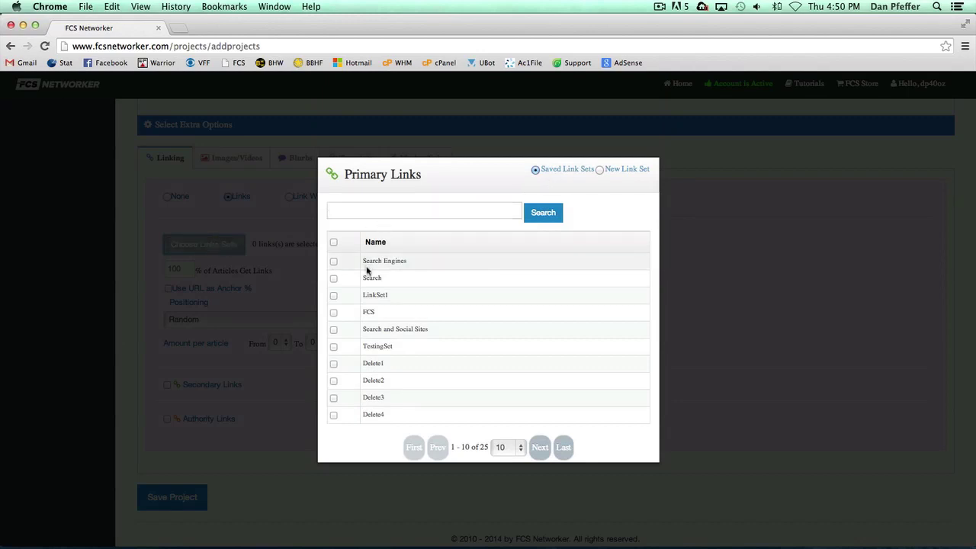
scroll(366, 270, "down", 2)
left_click(542, 394)
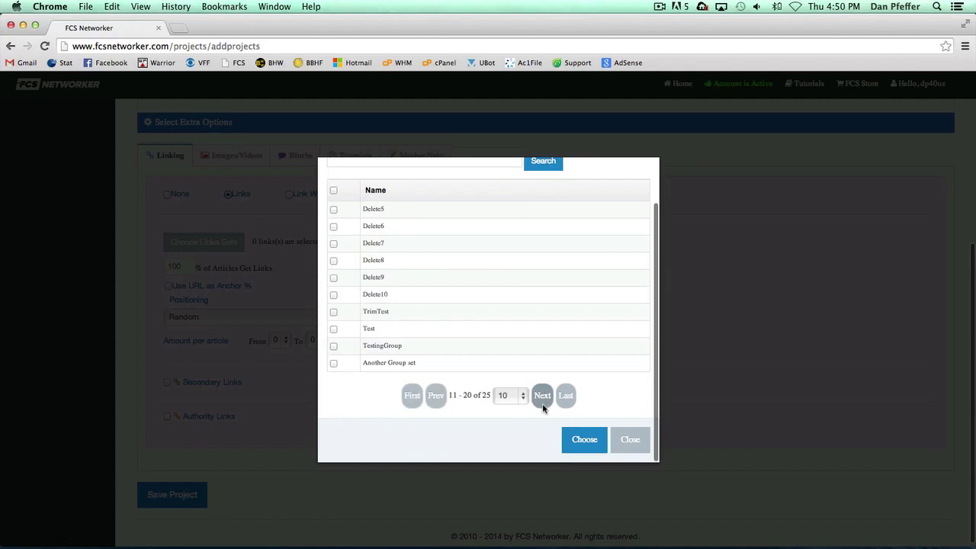
left_click(410, 395)
scroll(409, 397, "up", 2)
left_click(334, 261)
left_click(333, 278)
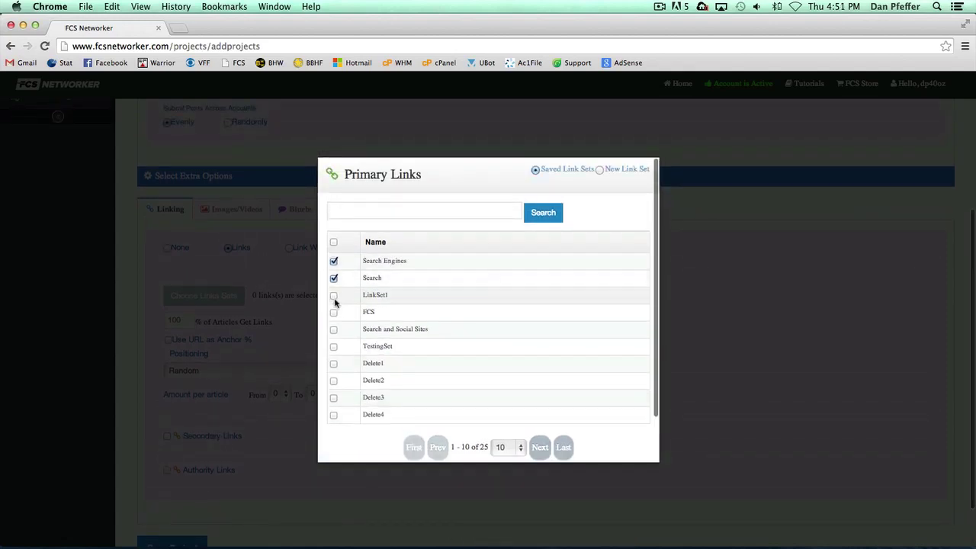
left_click(333, 278)
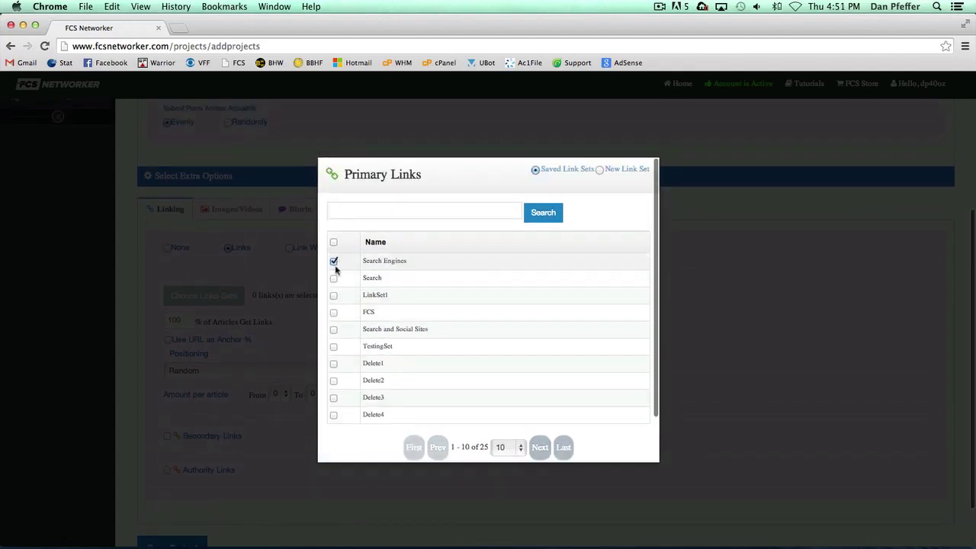
left_click(333, 261)
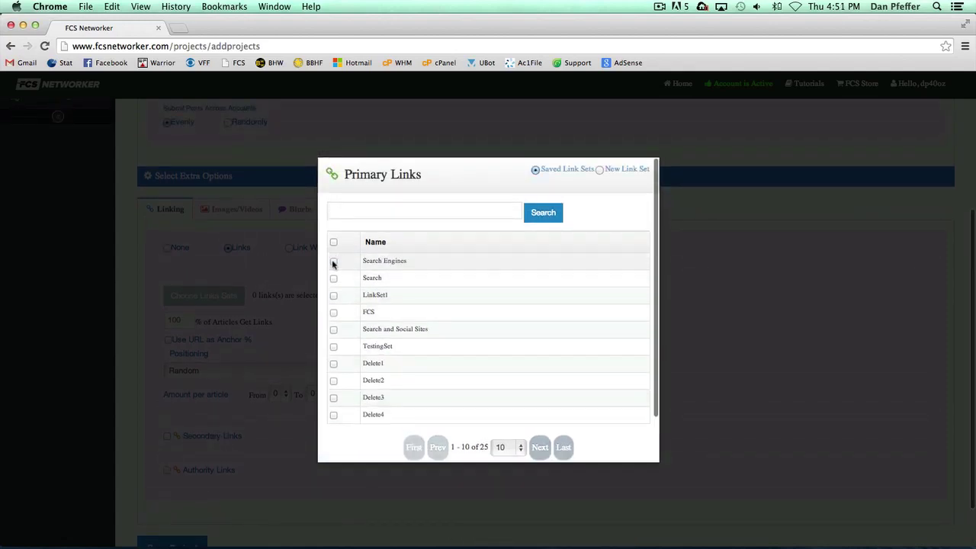
left_click(601, 170)
left_click(365, 223)
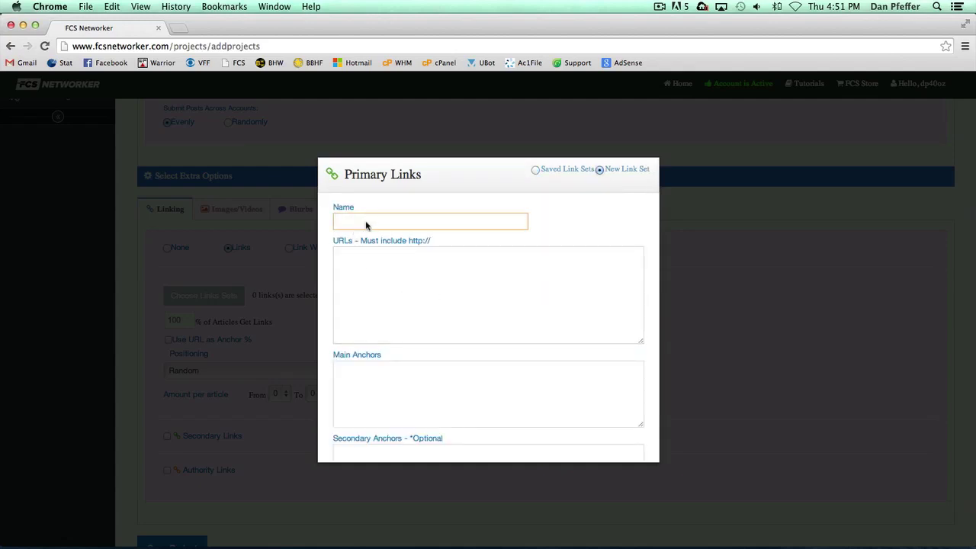
type("NewLinkSet")
left_click(388, 268)
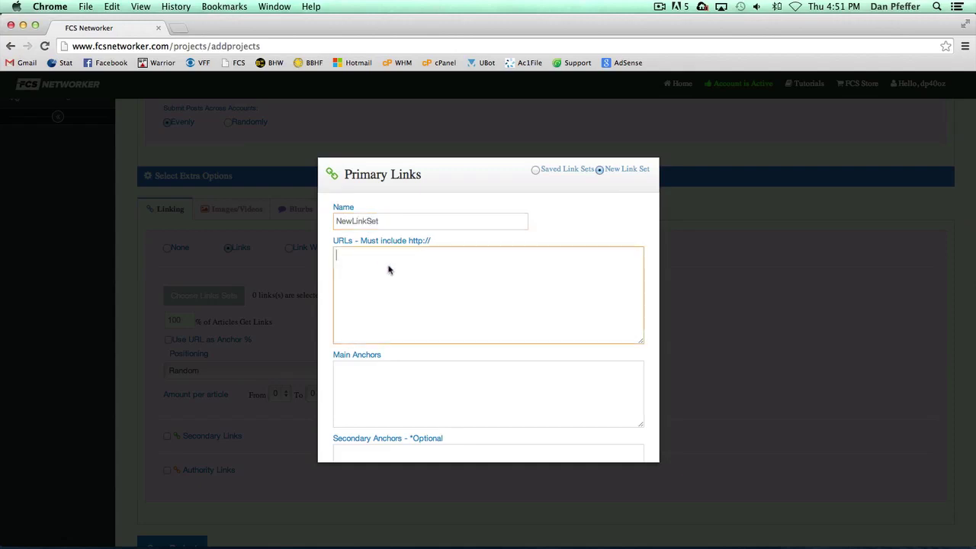
type("http://www.dogtraining.com")
- Enter the main anchors "Dog Training", "Dogs" and "Behavior for dogs" on separate lines
left_click(418, 397)
type("Dog Training")
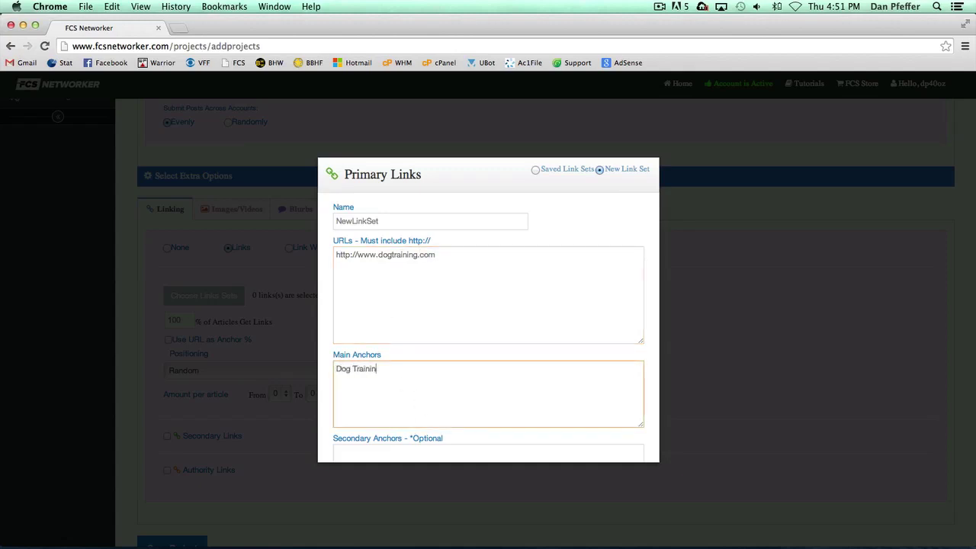
key("Return")
type("Dogs")
key("Return")
type("B")
key("BackSpace")
type("Behavior")
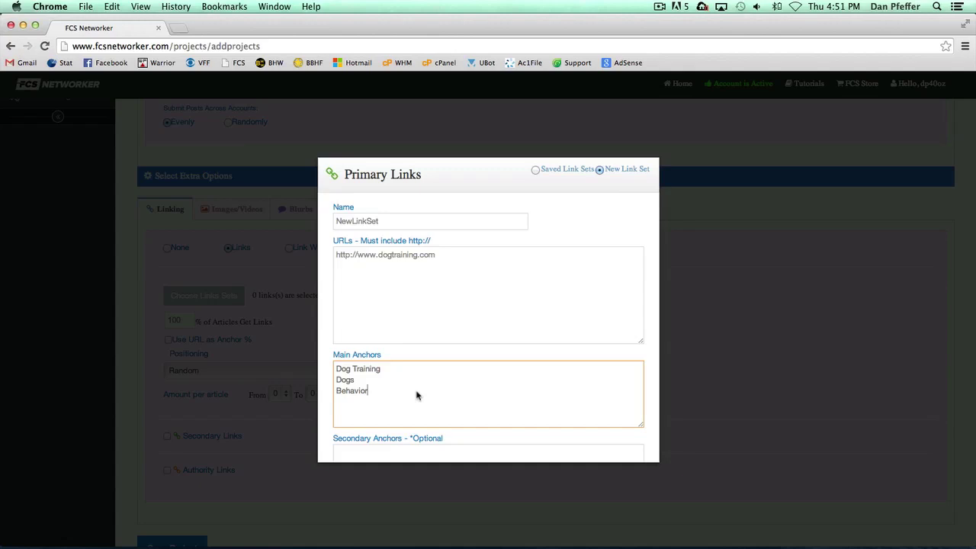
type(" for dogs")
- Add the secondary anchor "Training dogs properly", set the main anchor percentage to 80 and choose the link set
scroll(424, 394, "down", 3)
scroll(426, 393, "down", 1)
left_click(383, 353)
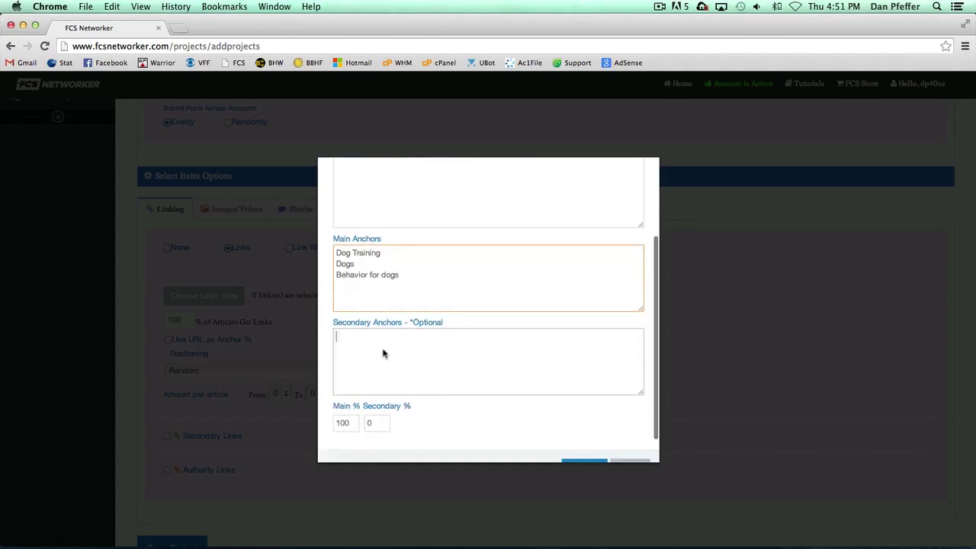
scroll(526, 303, "down", 1)
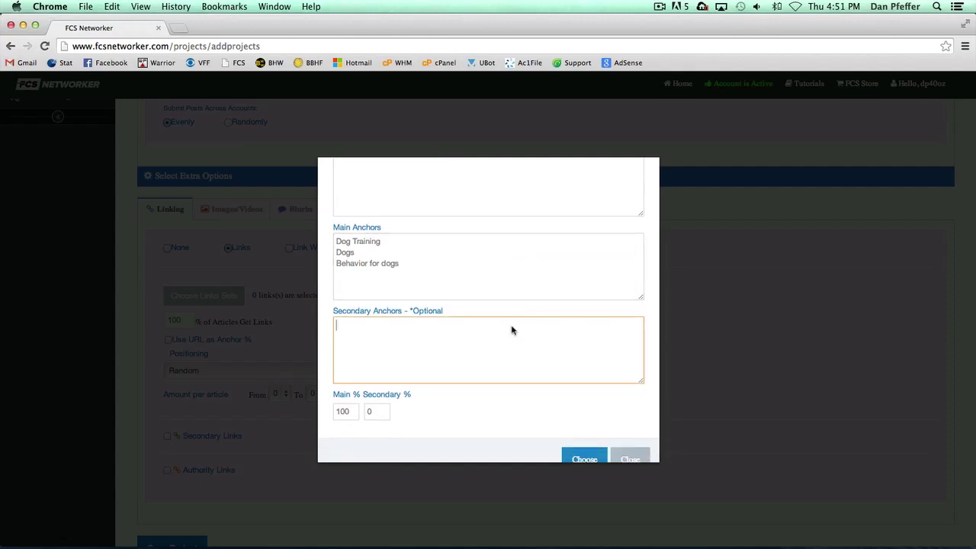
type("Training dogs properly")
left_click_drag(352, 415, 294, 409)
type("80")
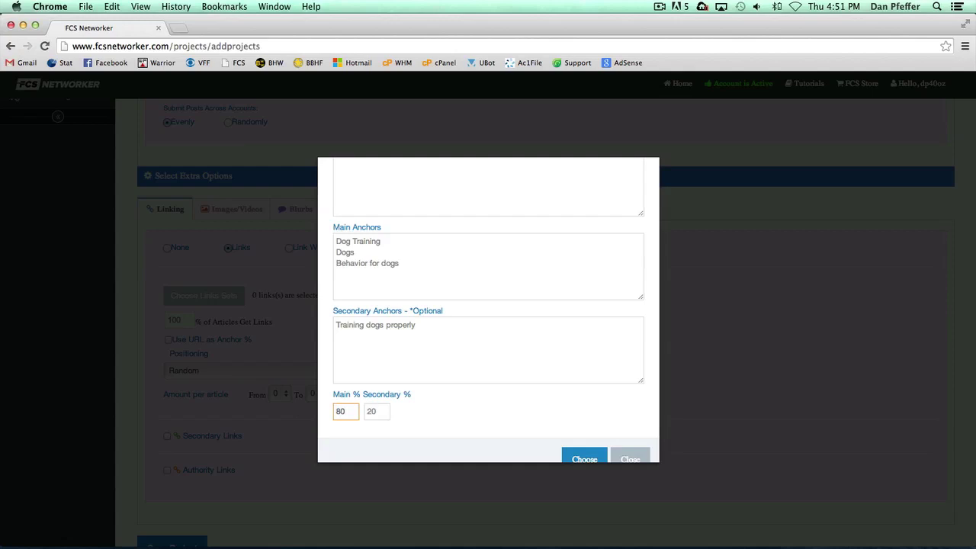
scroll(571, 358, "down", 2)
left_click(601, 452)
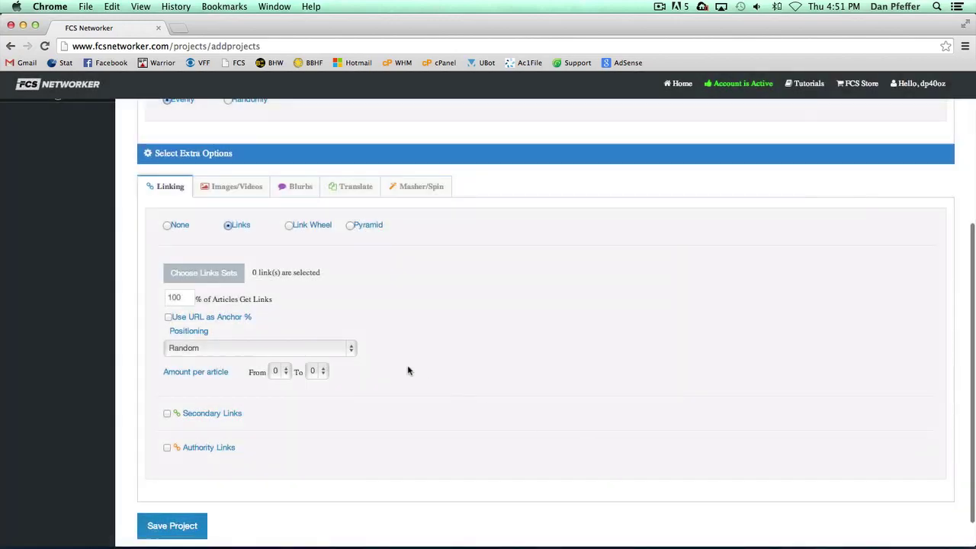
- Reopen the primary link sets, mark the saved Search Engines set and choose it along with the new link set
left_click(233, 284)
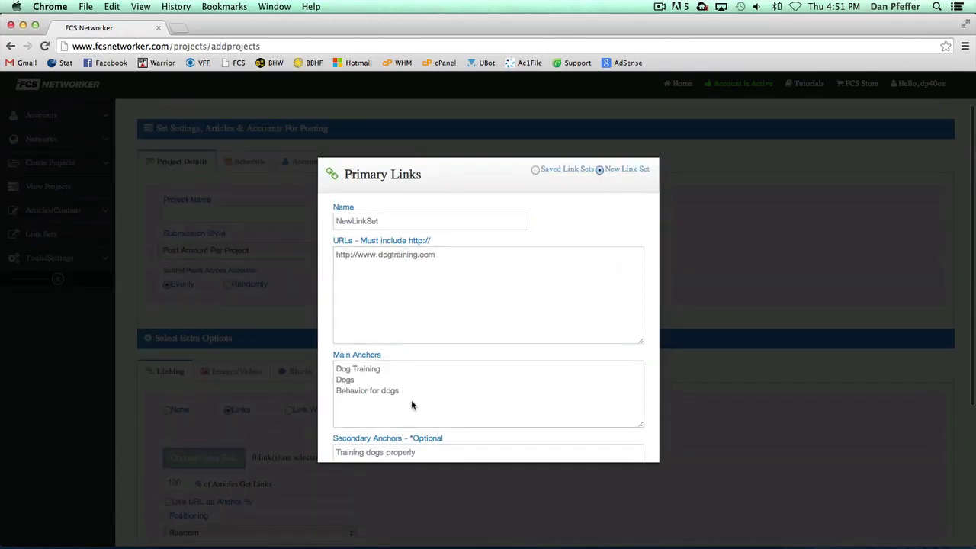
scroll(411, 404, "down", 3)
scroll(616, 178, "up", 5)
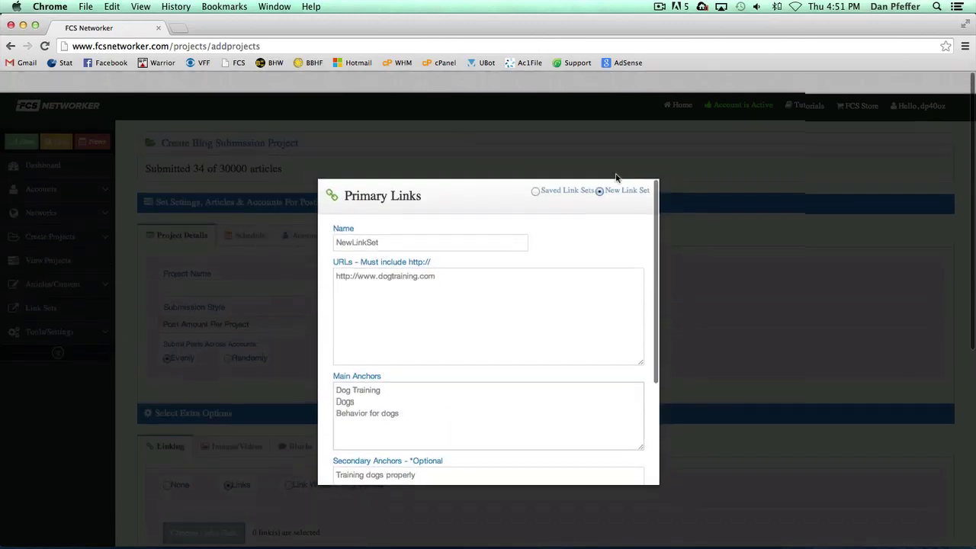
left_click(587, 170)
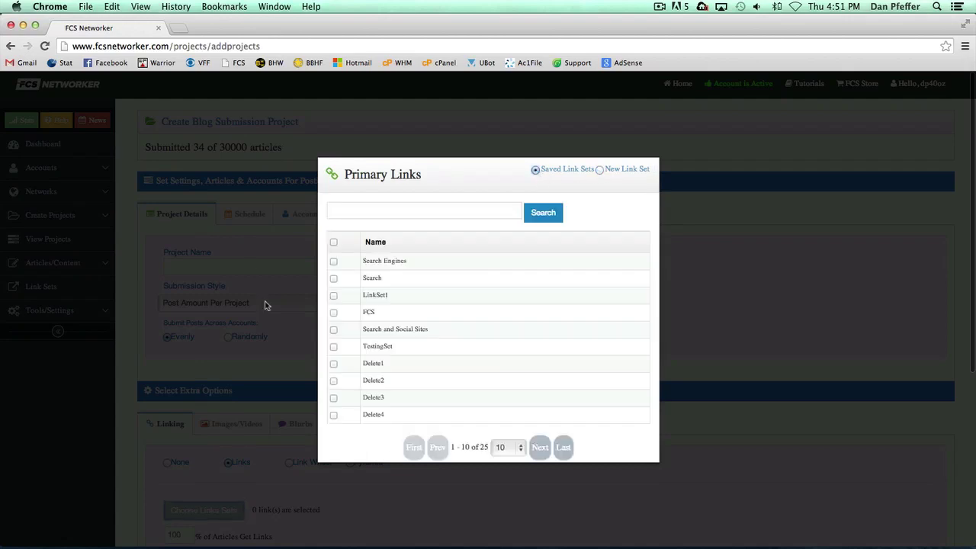
left_click(333, 262)
left_click(600, 169)
scroll(585, 222, "down", 5)
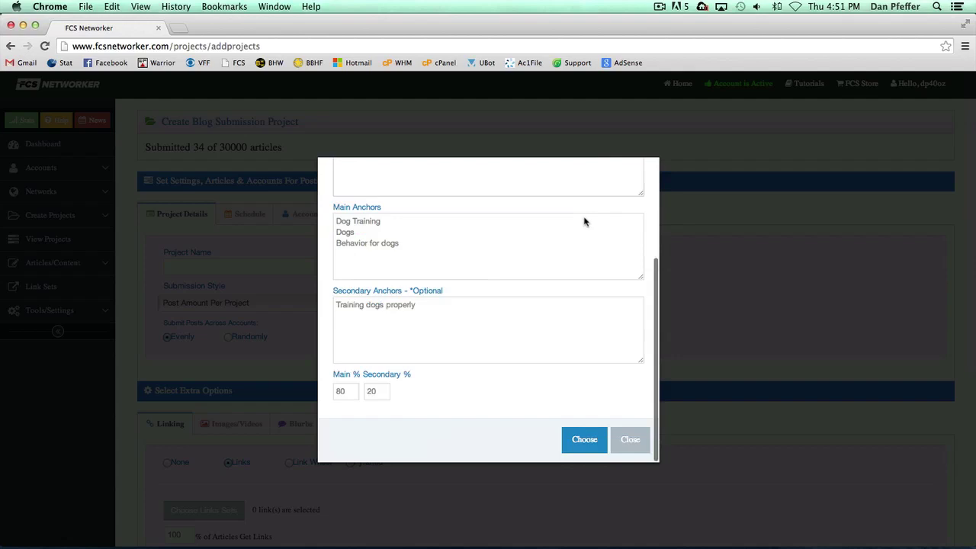
left_click(594, 447)
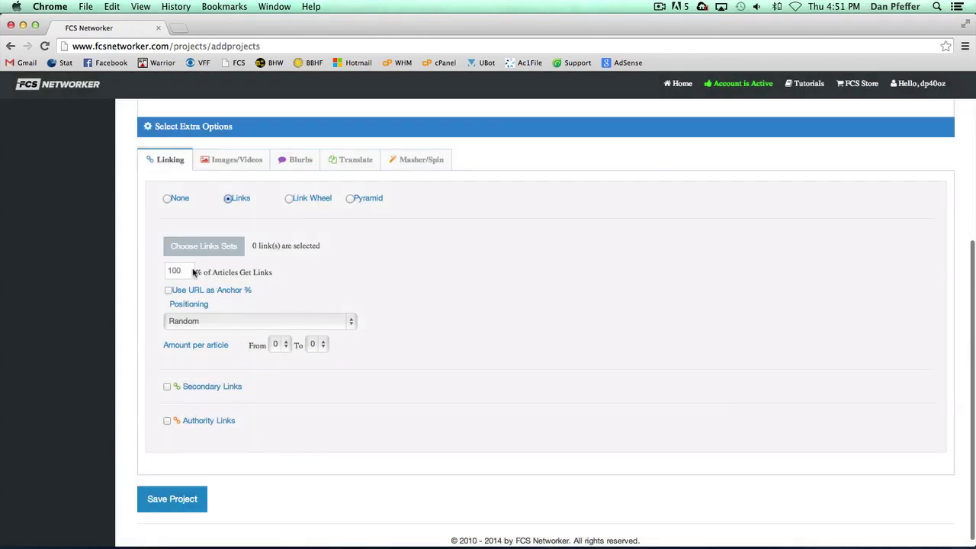
- Set the percentage of articles that get links to 80, leaving Use URL as Anchor off
left_click_drag(192, 272, 137, 269)
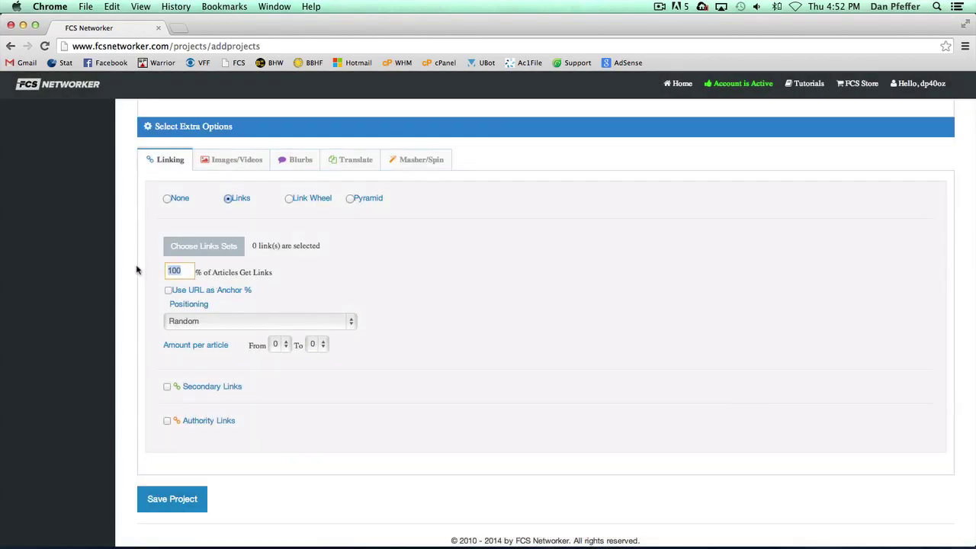
type("80")
left_click(168, 291)
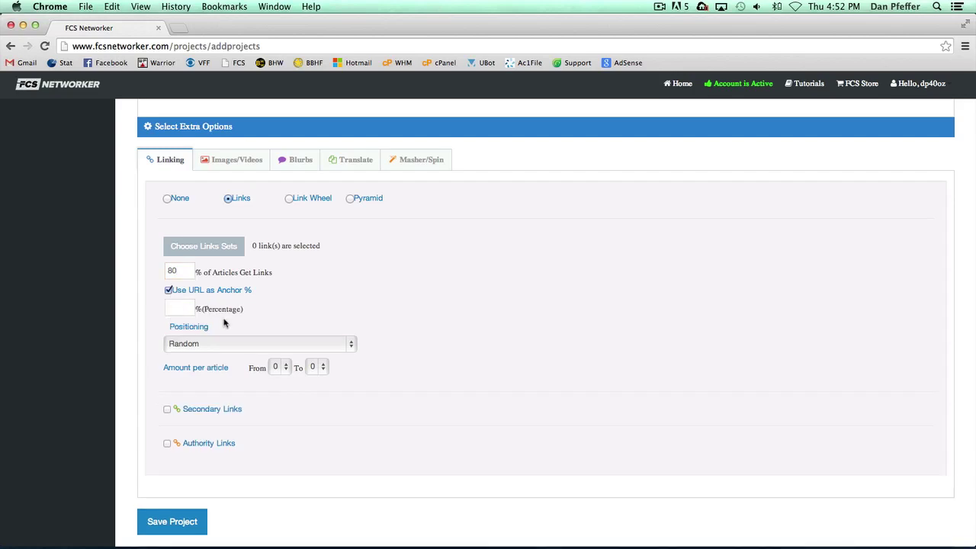
left_click(168, 290)
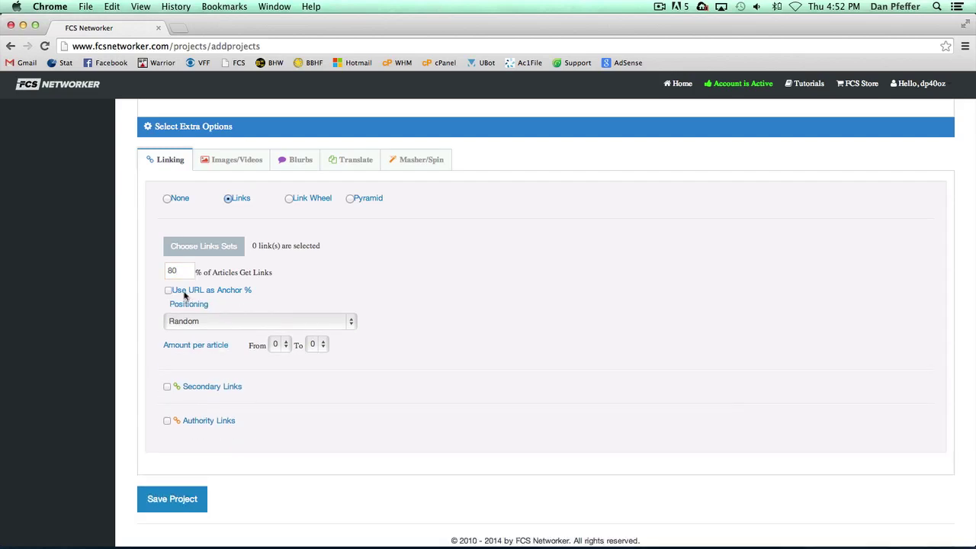
- Review the new link set's URL, its main and secondary anchors and their percentages, and close it
left_click(227, 253)
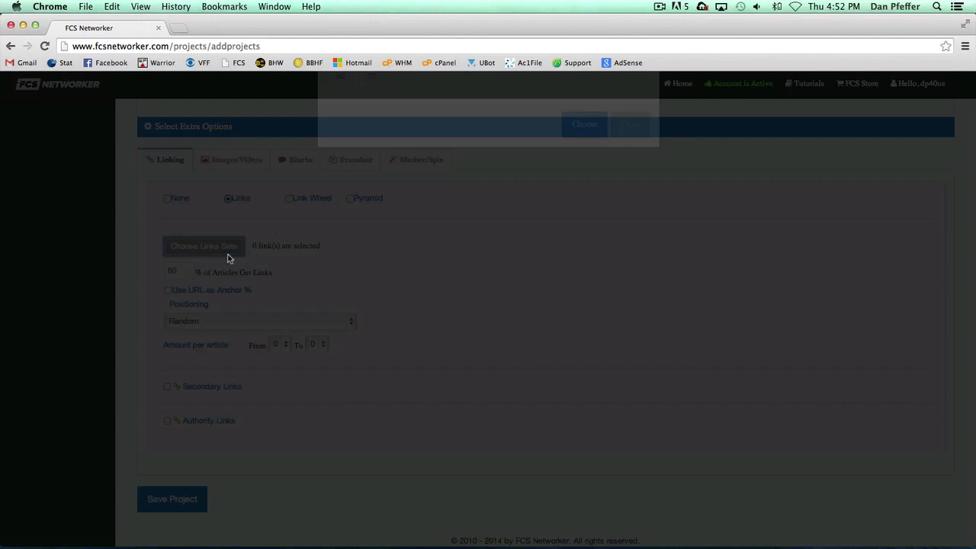
scroll(461, 339, "up", 3)
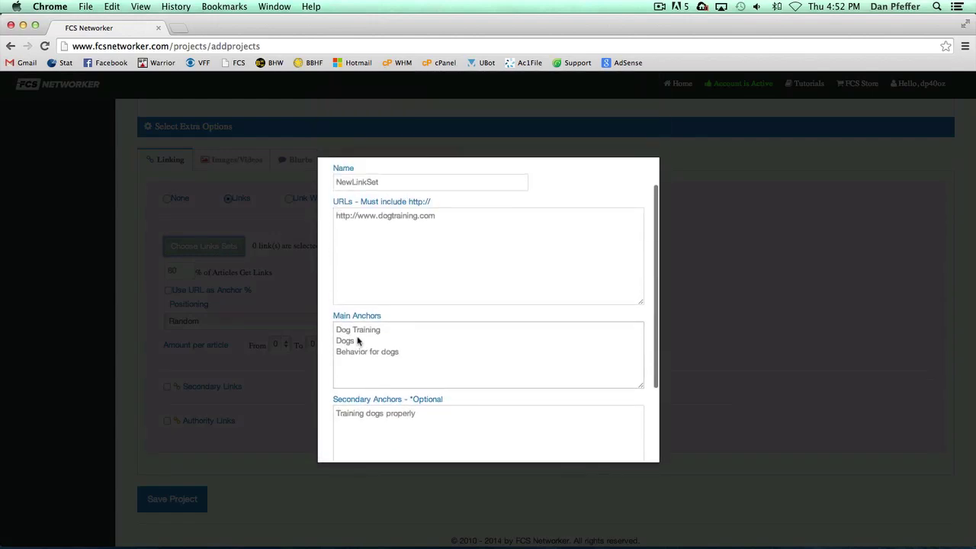
scroll(383, 351, "down", 5)
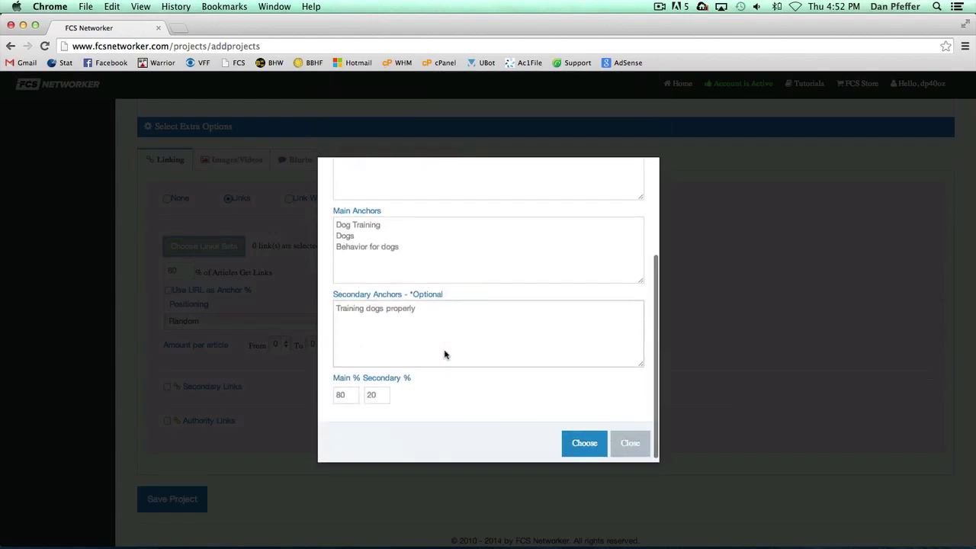
left_click(630, 399)
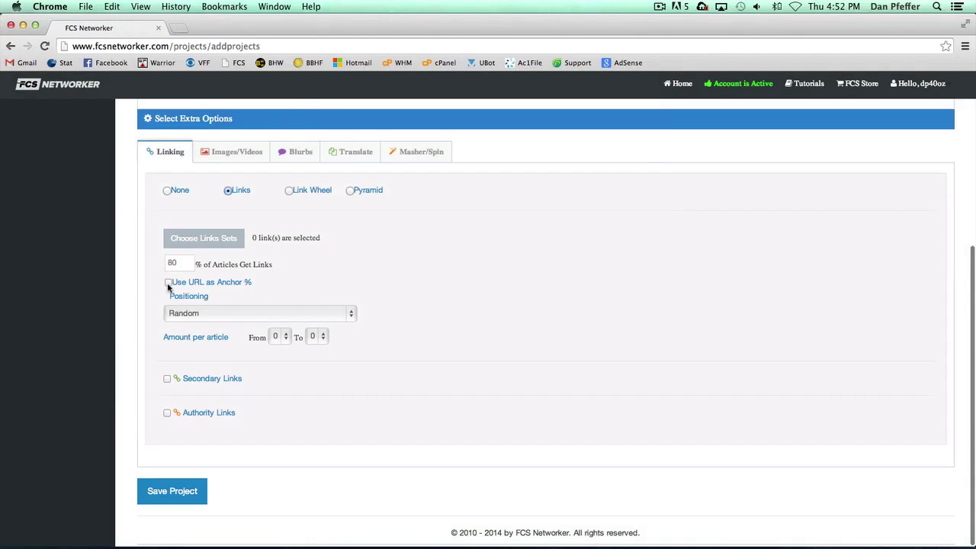
- Enable using the URL as anchor and set its percentage to 25
left_click(168, 282)
left_click(183, 301)
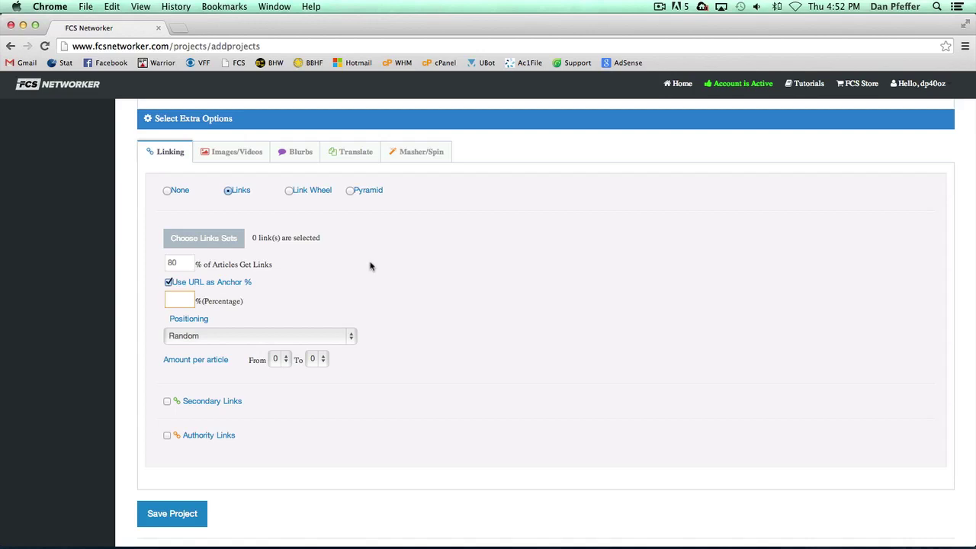
type("25")
- Check the positioning choices for the primary links and set the positioning to Replace Keywords
scroll(416, 278, "down", 1)
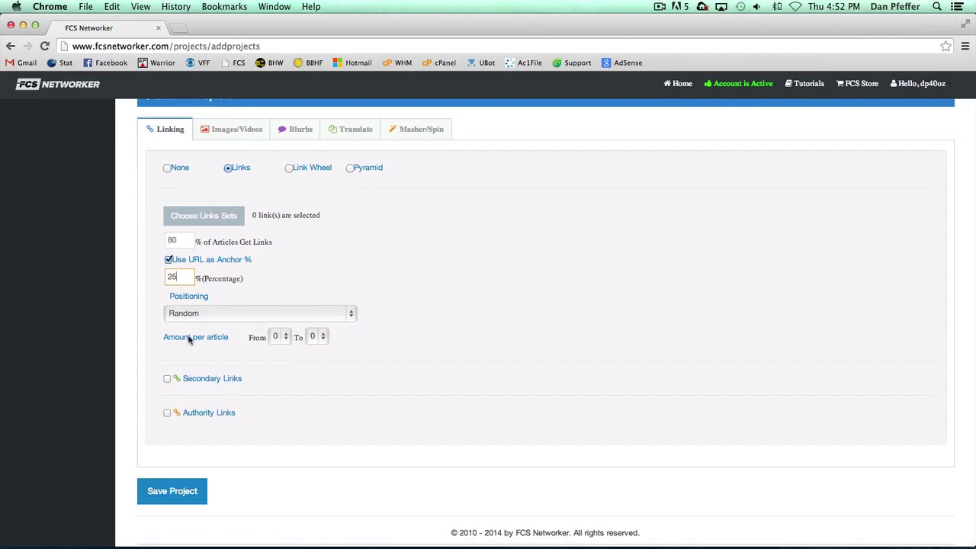
left_click(242, 316)
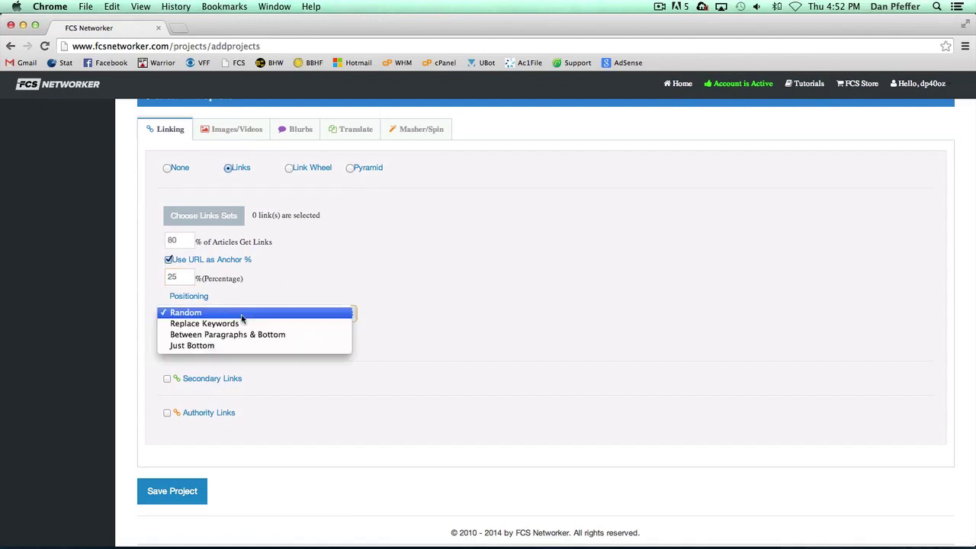
left_click(283, 299)
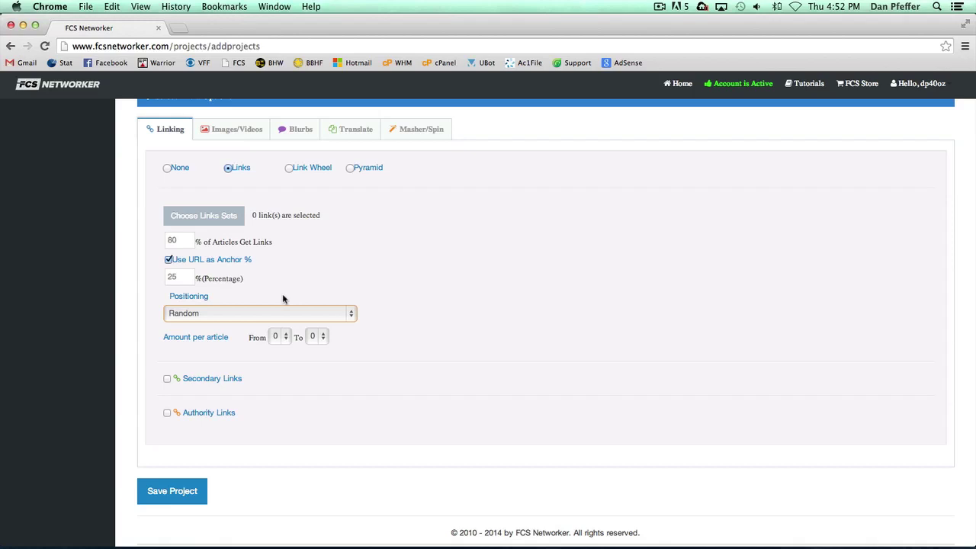
left_click(260, 312)
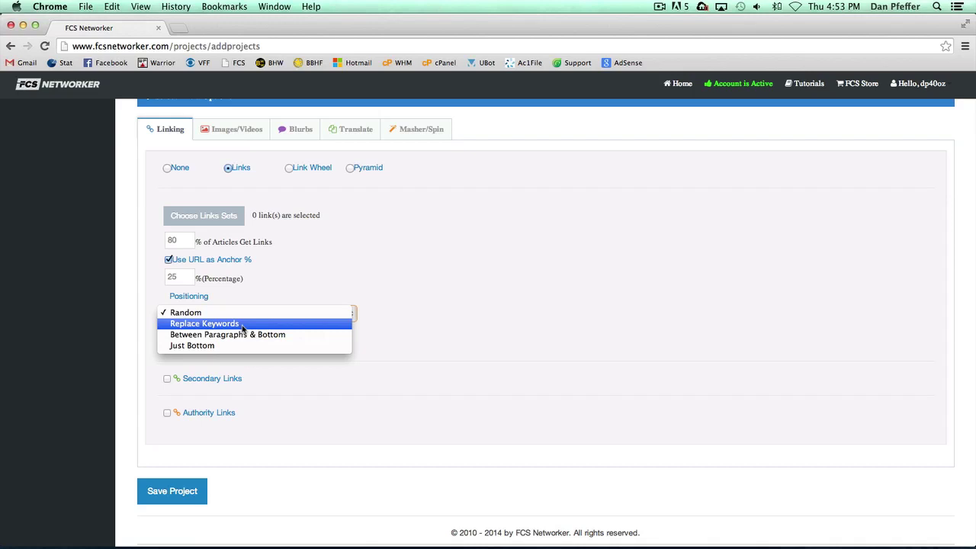
left_click(243, 325)
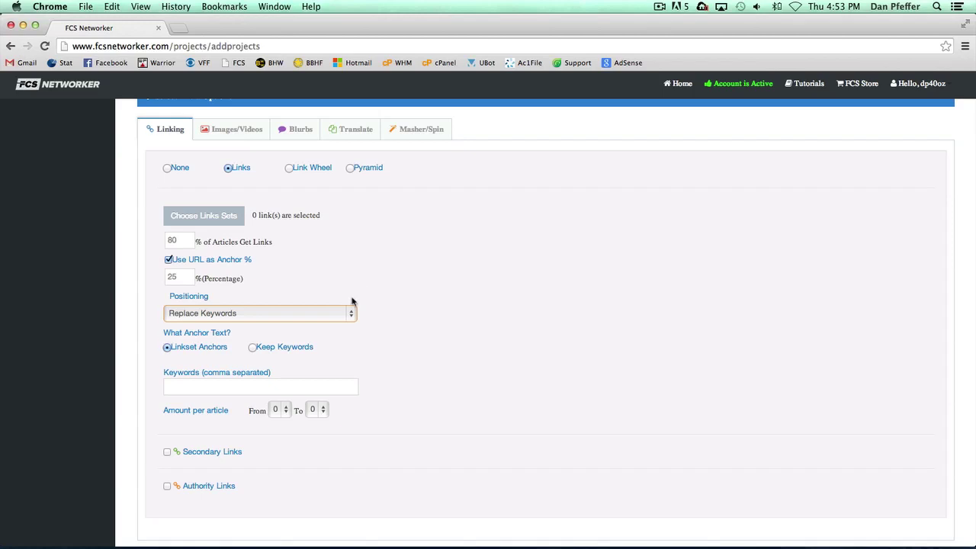
- Enter "dog behavior,dogs" as the comma-separated keywords to replace, keeping Linkset Anchors as the anchor text
scroll(353, 302, "down", 3)
left_click(172, 335)
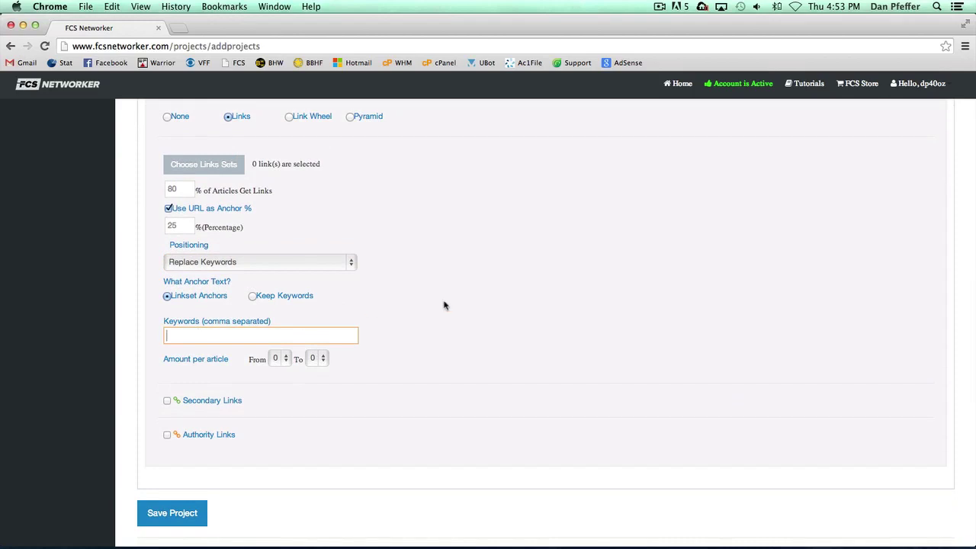
type("dog behavior,dogs")
- Compare the first keyword with the main and secondary anchors of the primary link set, and close the link set
left_click_drag(214, 340, 164, 341)
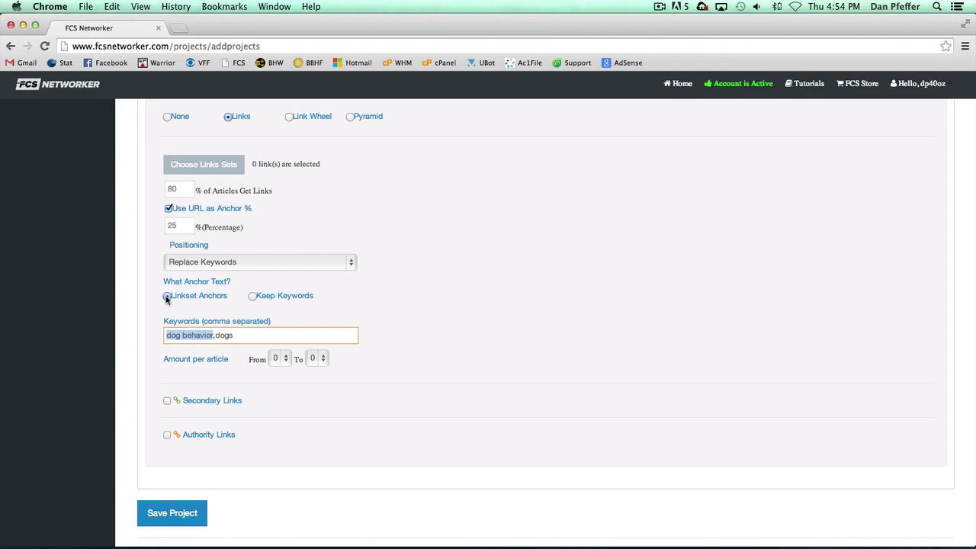
left_click(204, 166)
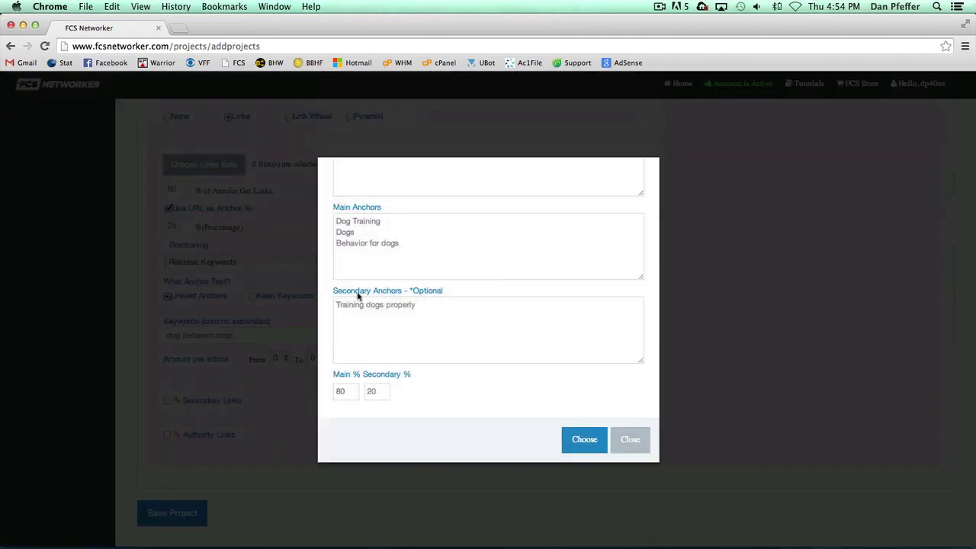
left_click(629, 440)
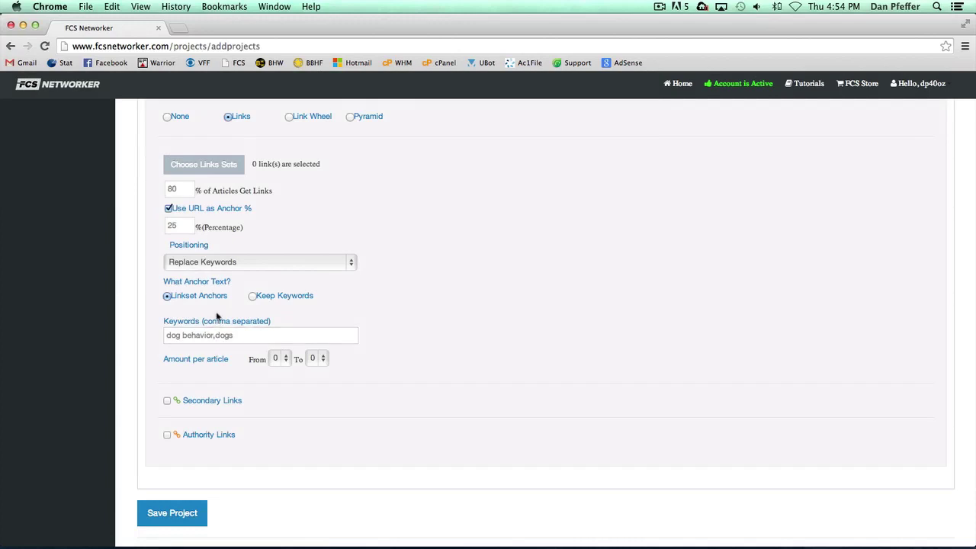
- Change the anchor text option to Keep Keywords and check it against the first entered keyword
left_click(252, 296)
left_click_drag(213, 340, 163, 337)
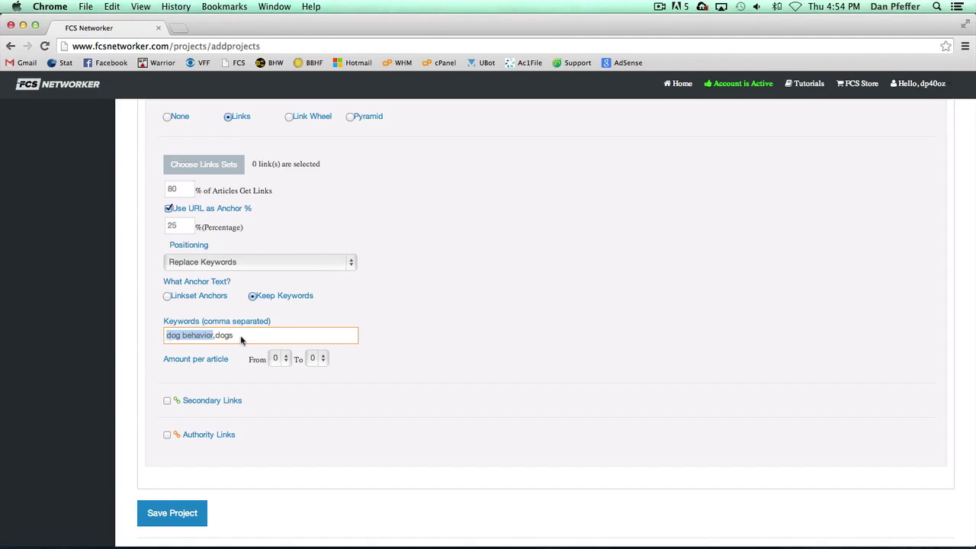
left_click(268, 316)
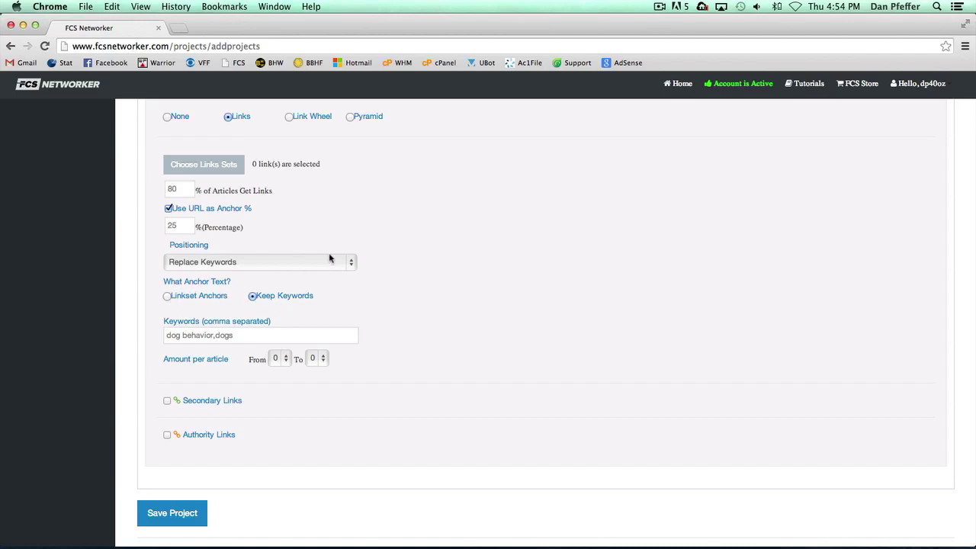
- Set the primary links' positioning to Random and their amount per article from 1 to 2
left_click(263, 262)
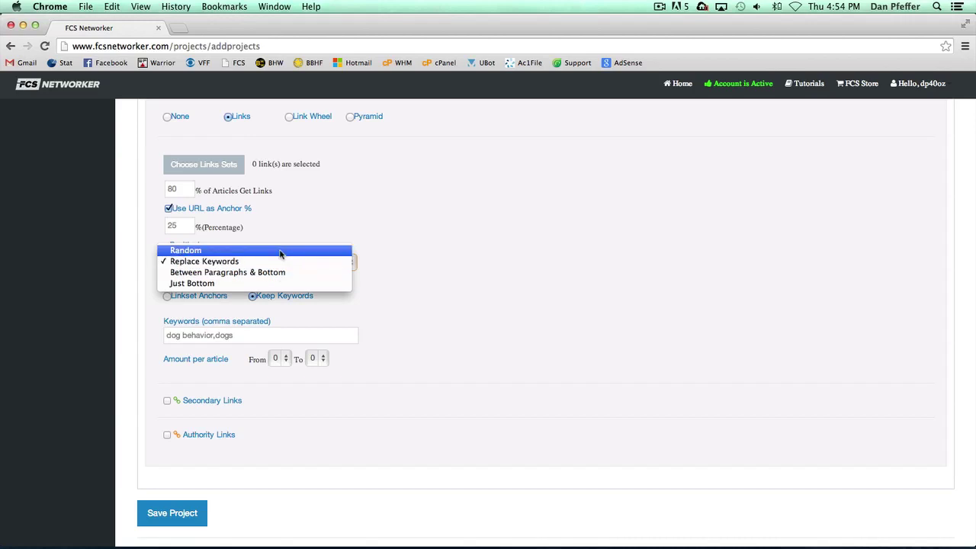
left_click(280, 251)
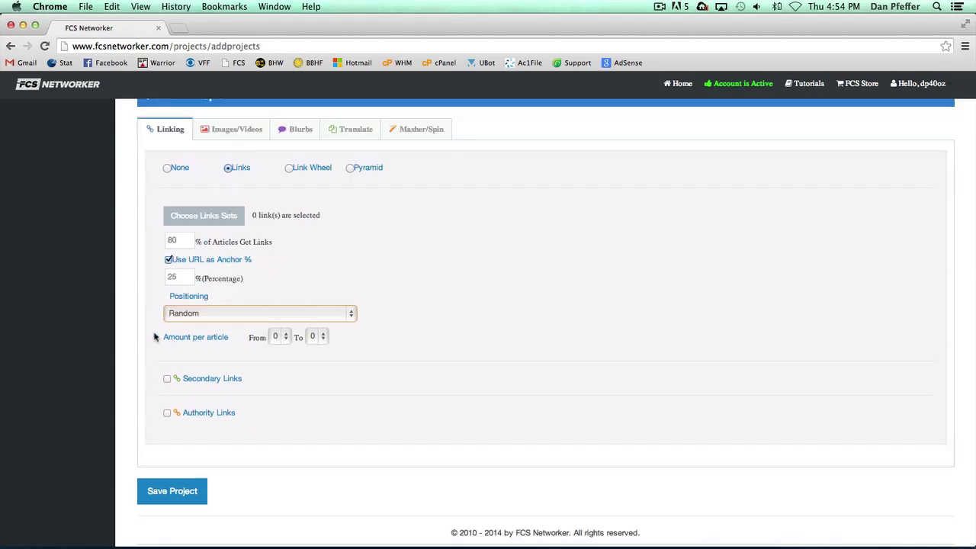
left_click(277, 336)
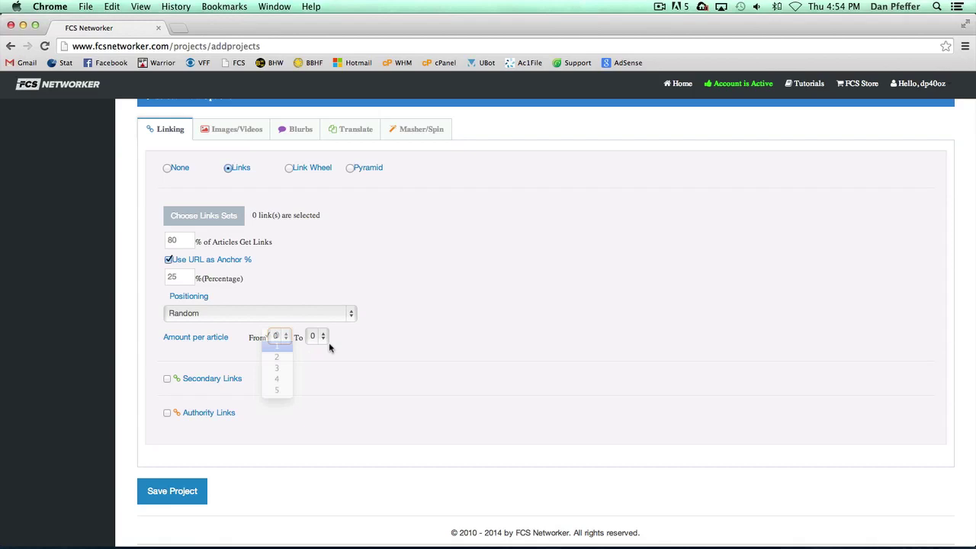
left_click(318, 337)
left_click(323, 357)
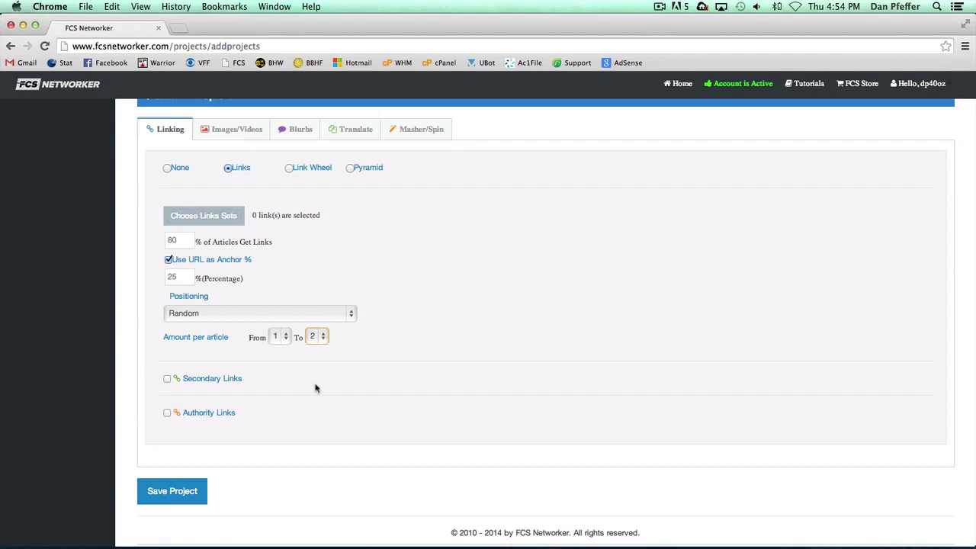
- Enable Secondary Links and choose the saved link sets Search Engines and Search for them
scroll(388, 370, "down", 2)
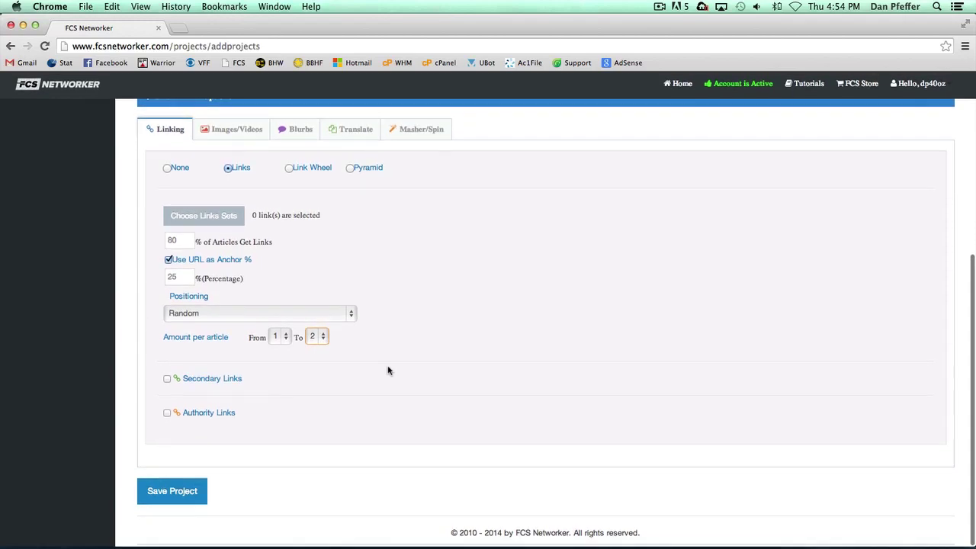
left_click(167, 380)
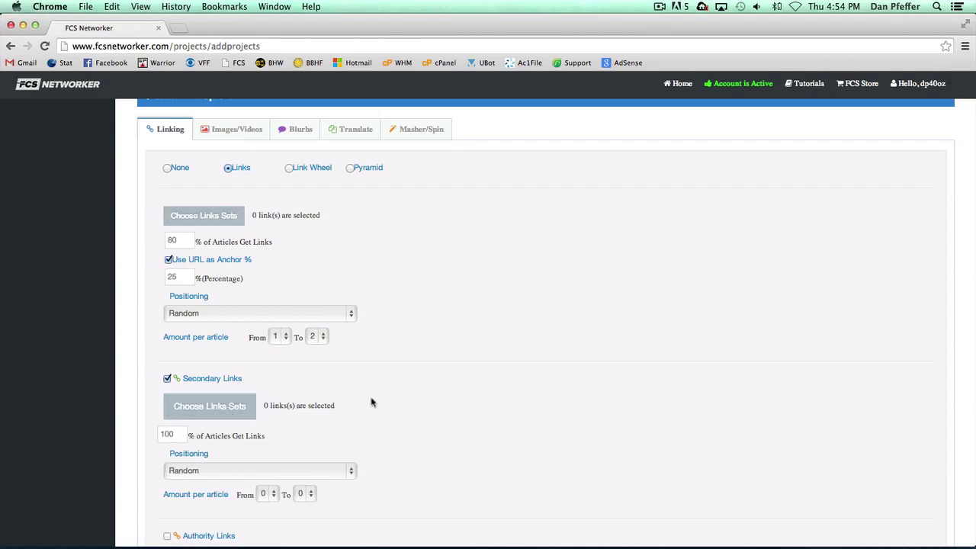
scroll(370, 401, "down", 2)
left_click(221, 323)
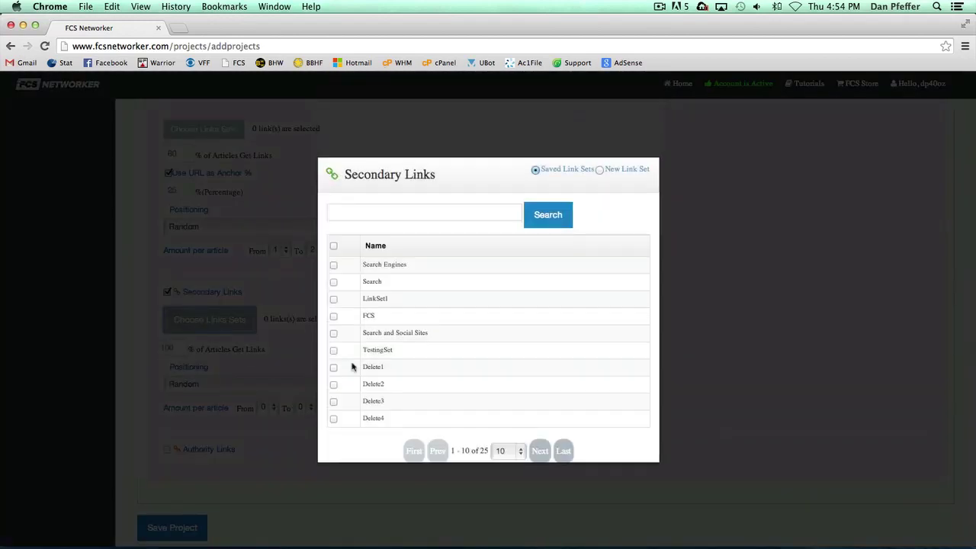
left_click(333, 264)
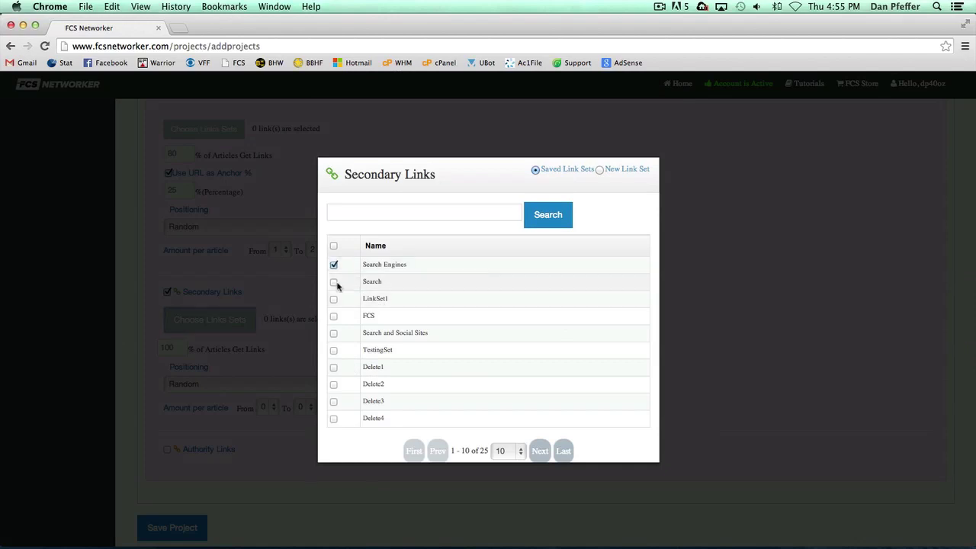
left_click(334, 281)
scroll(543, 355, "down", 1)
scroll(544, 355, "down", 2)
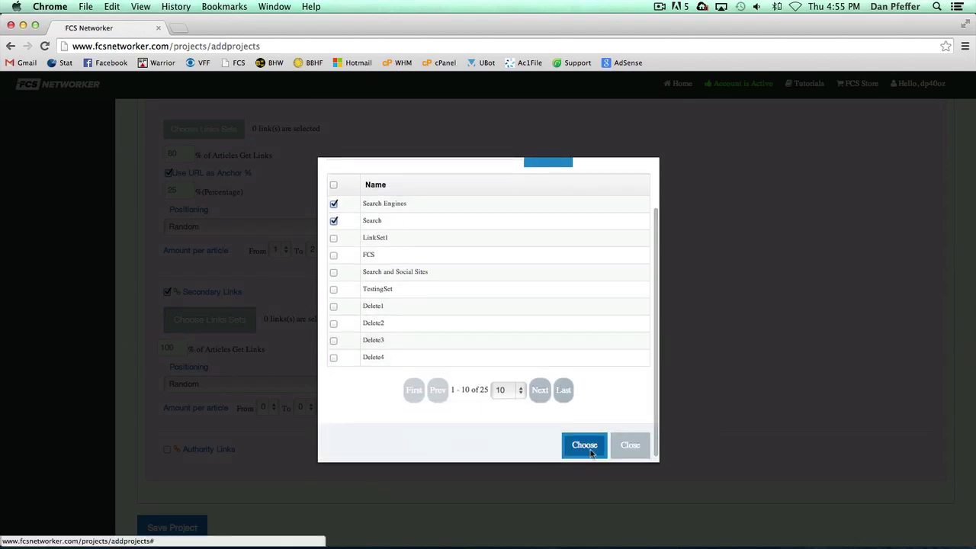
left_click(590, 456)
- Set the secondary links to 10% of articles, with an amount per article from 1 to 1
double_click(168, 349)
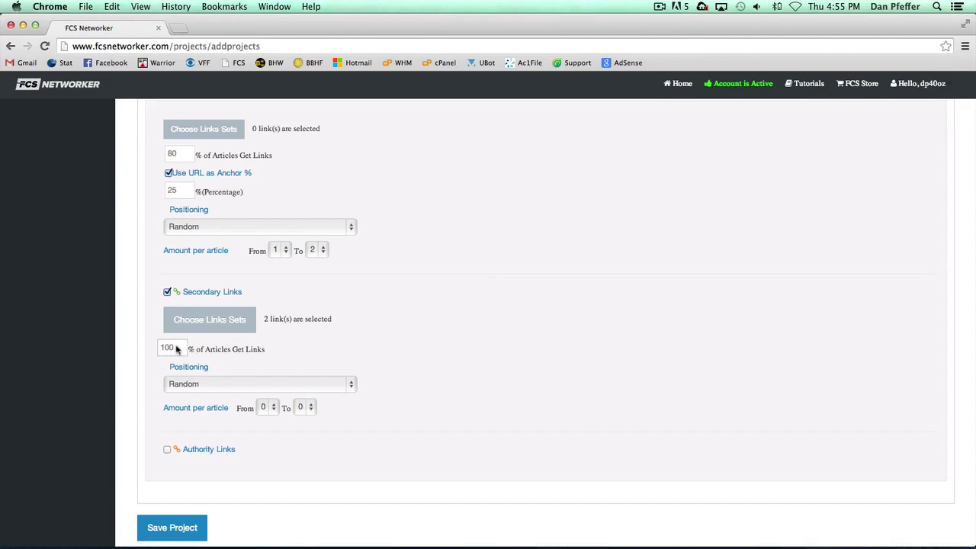
type("10")
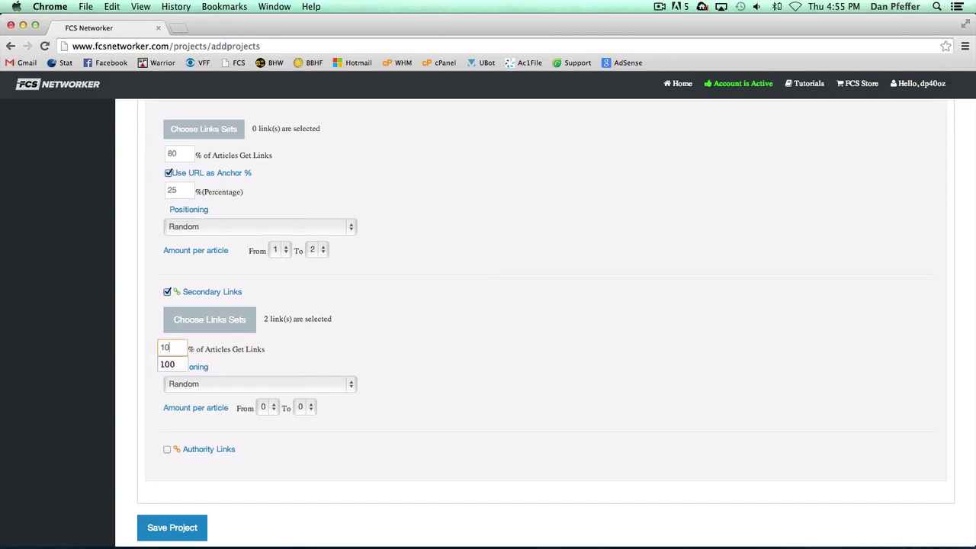
left_click(263, 406)
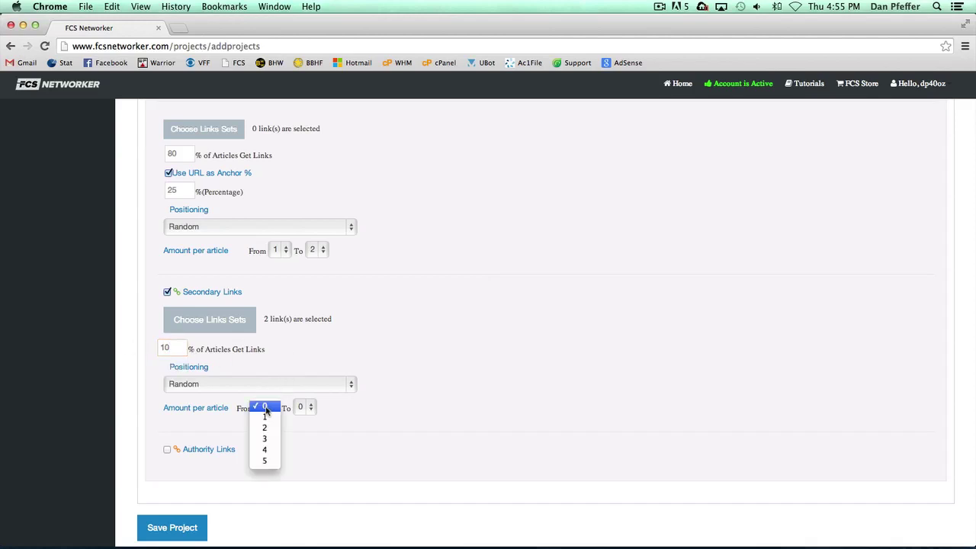
left_click(263, 418)
left_click(303, 406)
left_click(303, 406)
key("1")
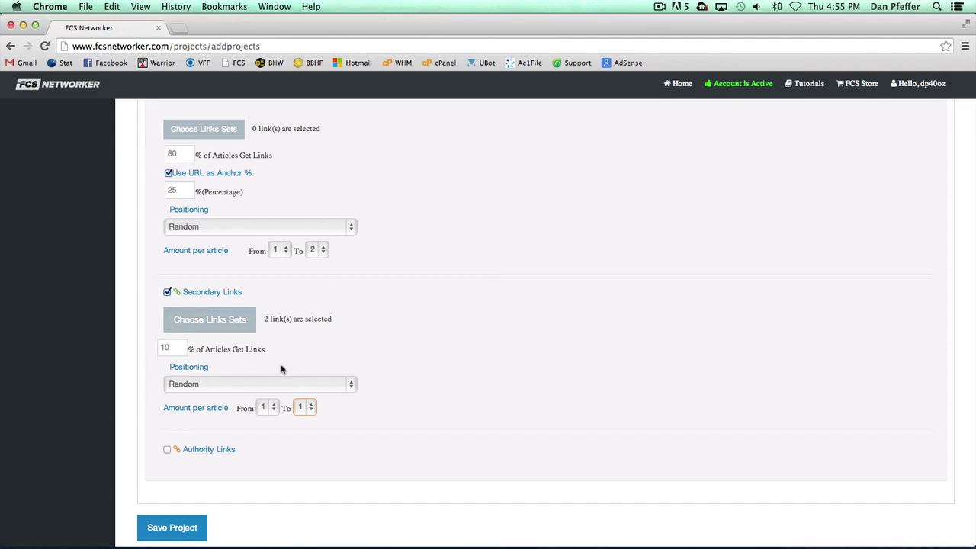
- Turn off Secondary Links and enable Authority Links with the keyword "dog training" for 50% of articles
left_click(168, 292)
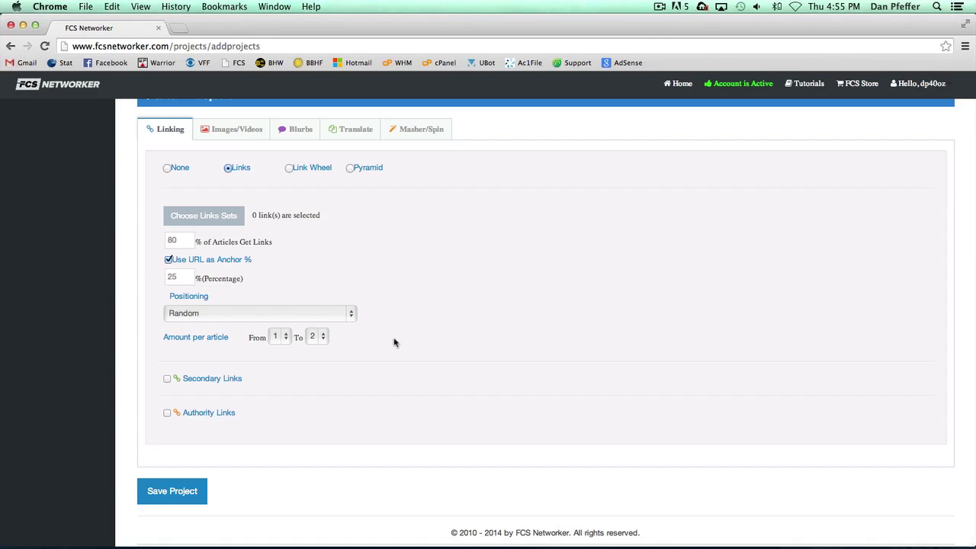
left_click(167, 414)
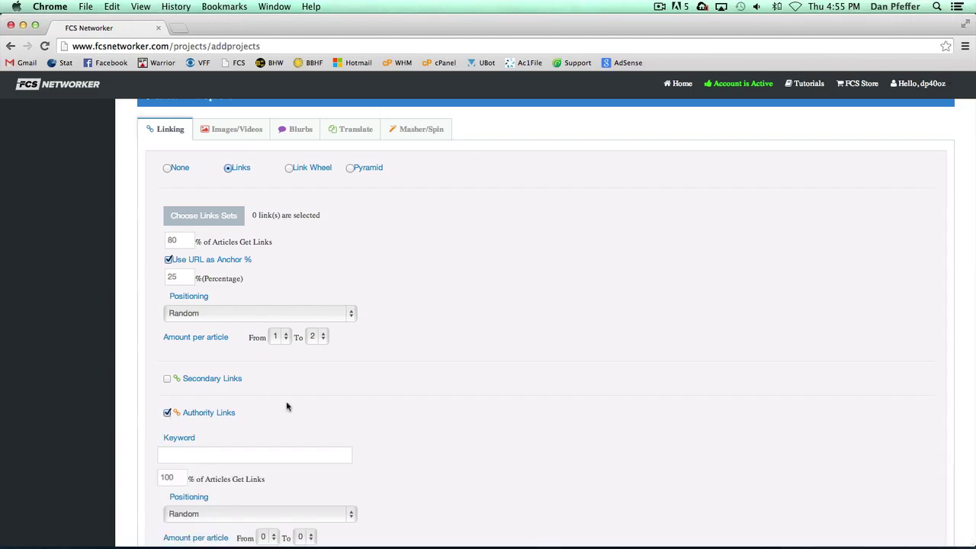
scroll(451, 382, "down", 3)
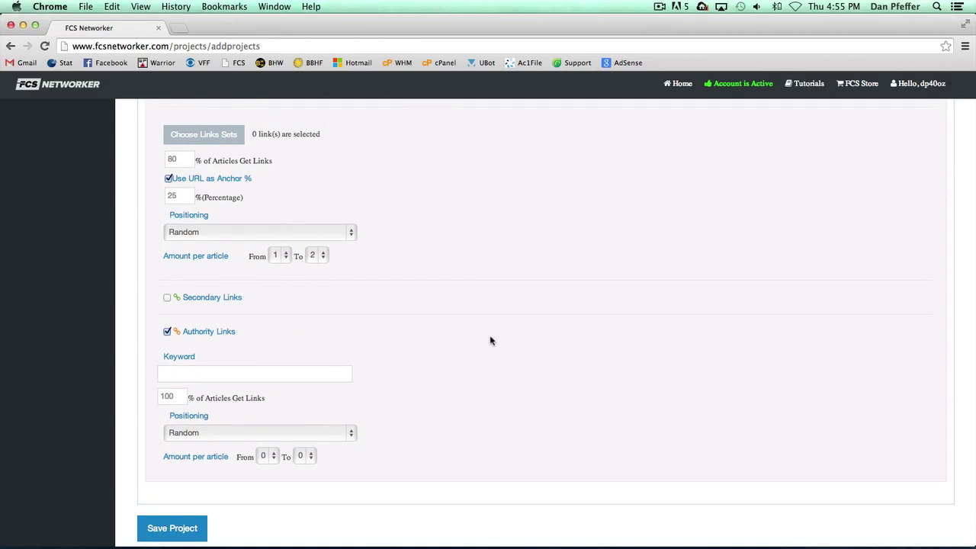
left_click(293, 373)
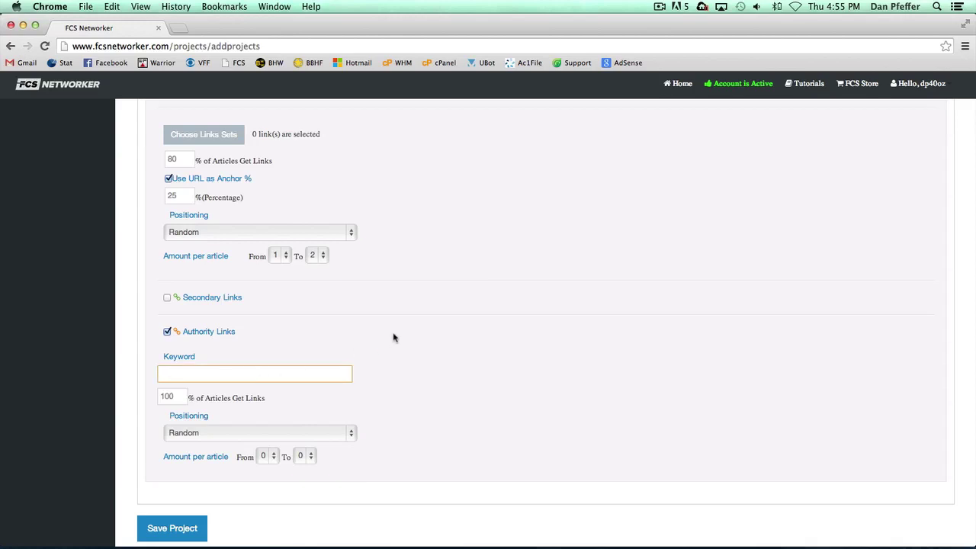
type("dog training")
key("Tab")
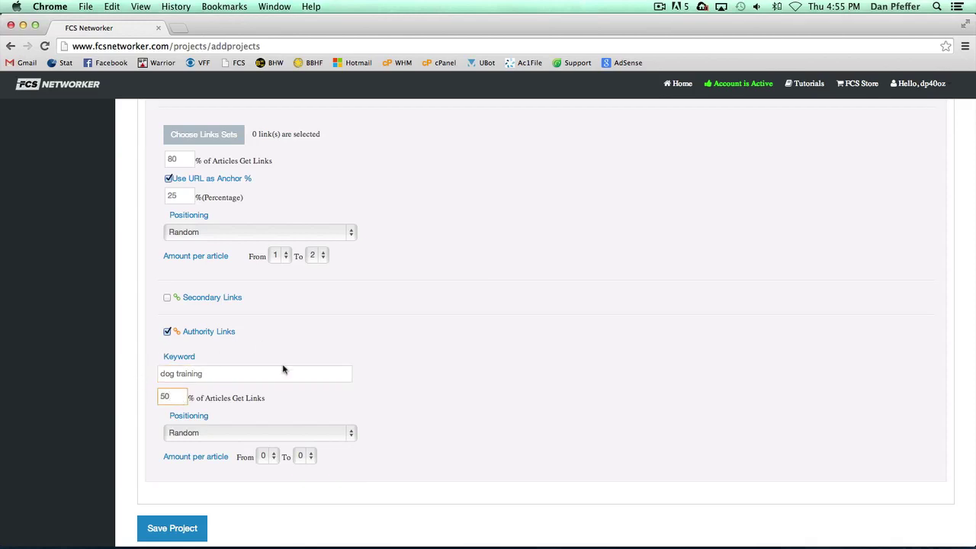
left_click(358, 335)
left_click(167, 412)
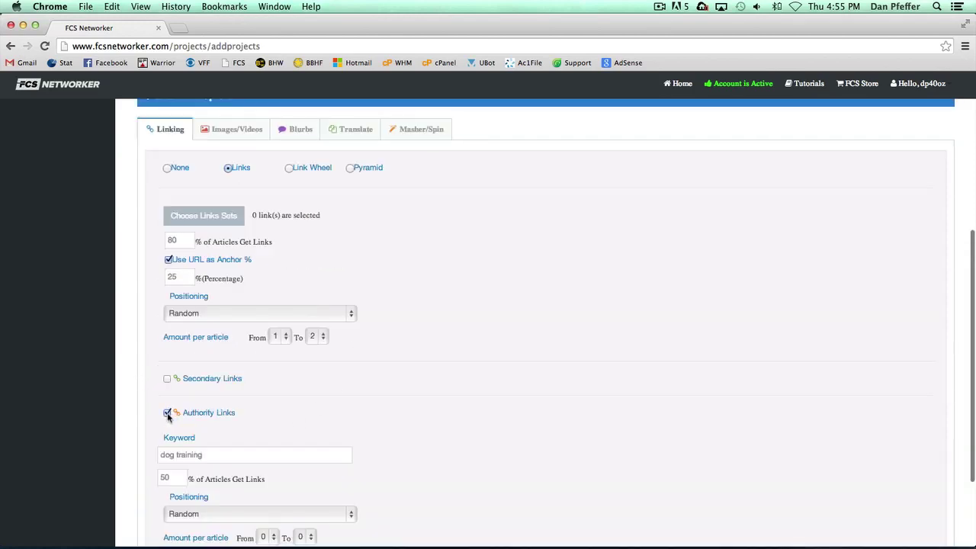
- Set the authority links' amount per article from 2 to 3
scroll(355, 423, "down", 3)
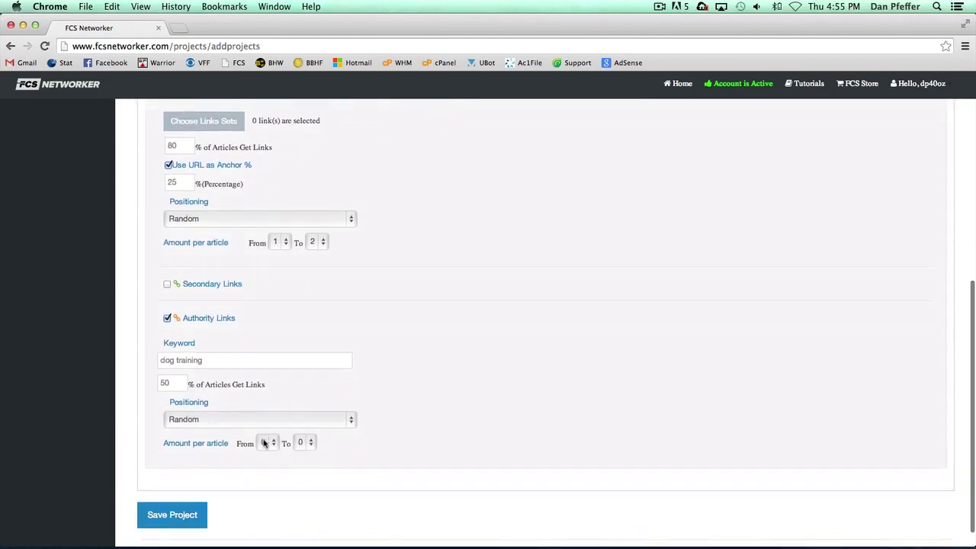
left_click(265, 444)
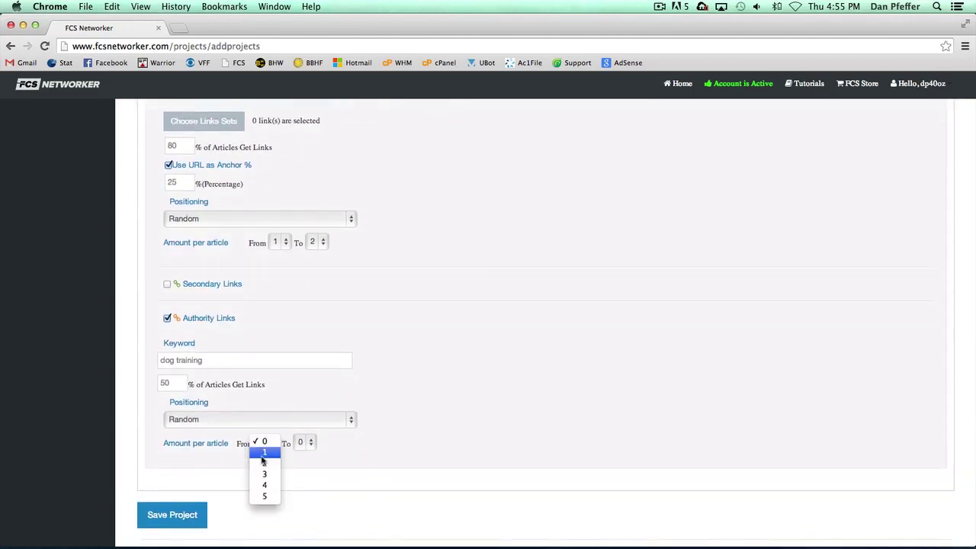
left_click(265, 442)
left_click(304, 443)
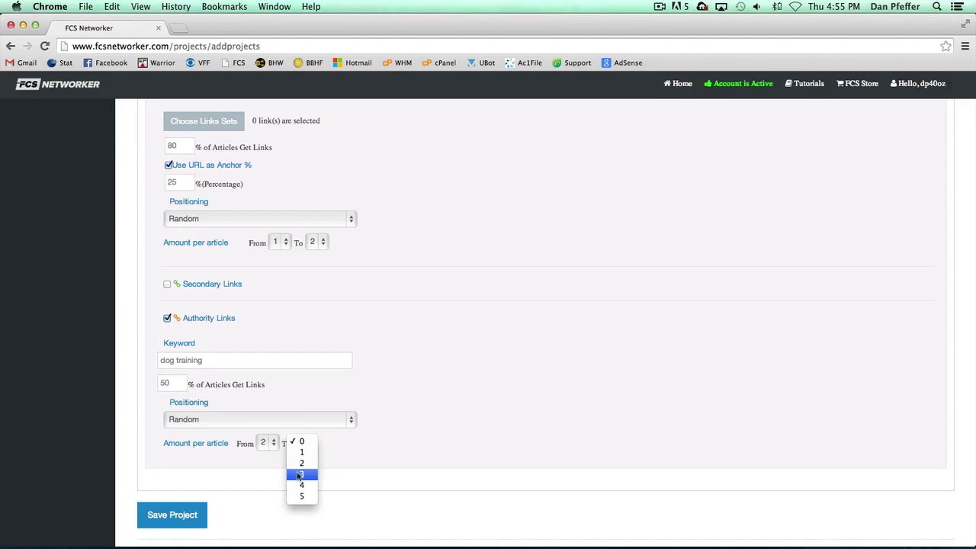
left_click(305, 469)
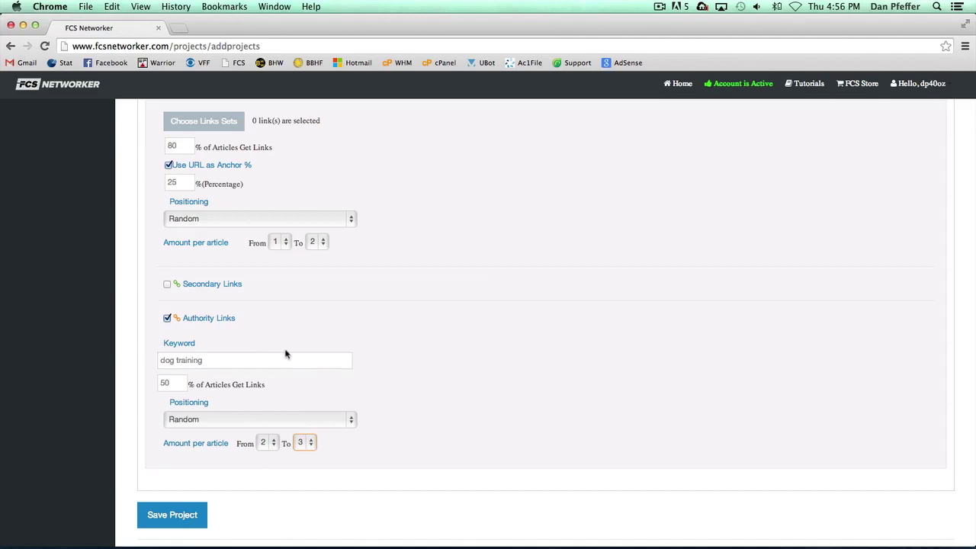
- Turn off Authority Links and return to the primary linking options
scroll(287, 353, "up", 1)
scroll(287, 353, "up", 3)
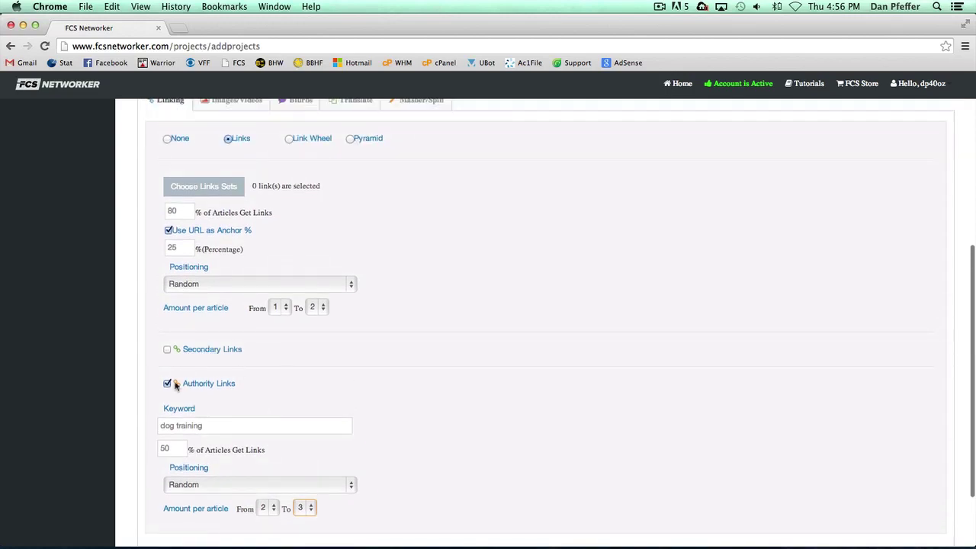
left_click(167, 384)
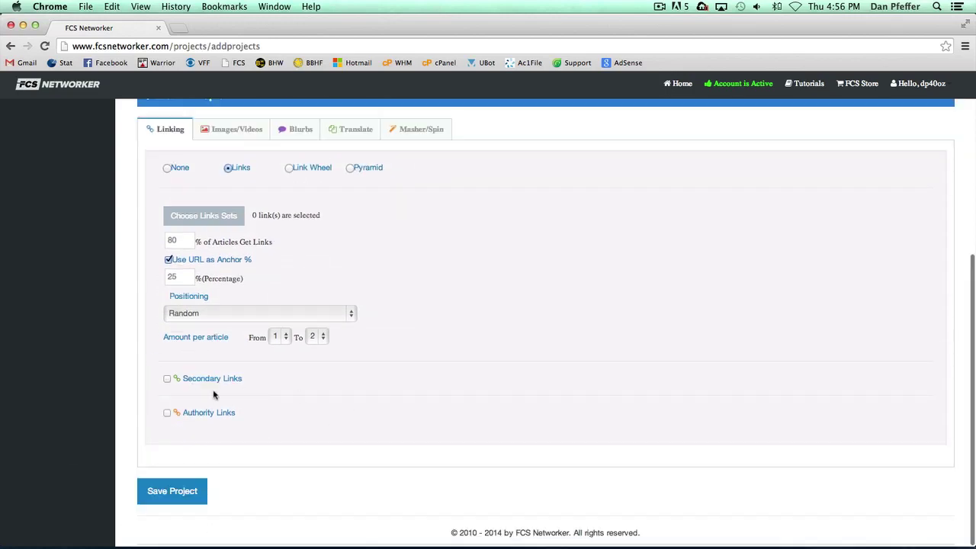
scroll(251, 427, "up", 3)
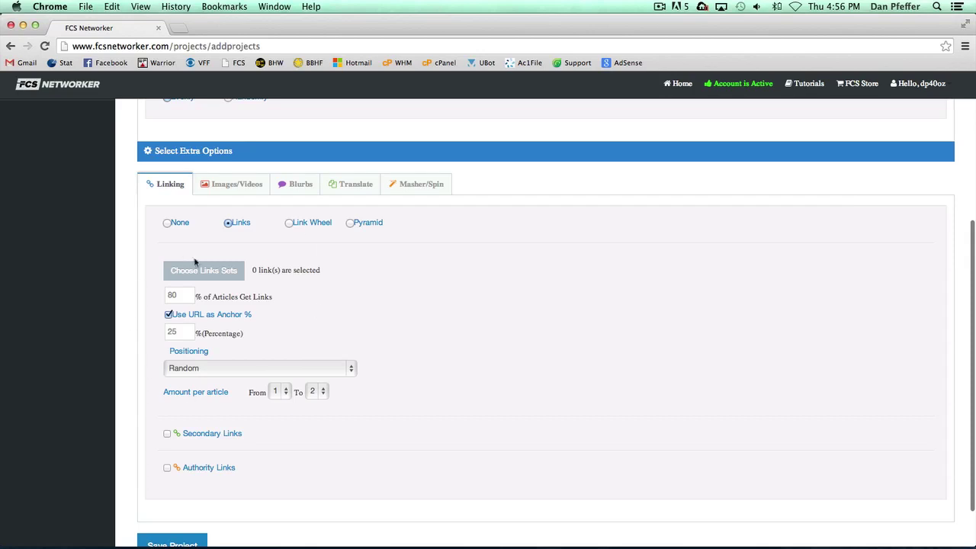